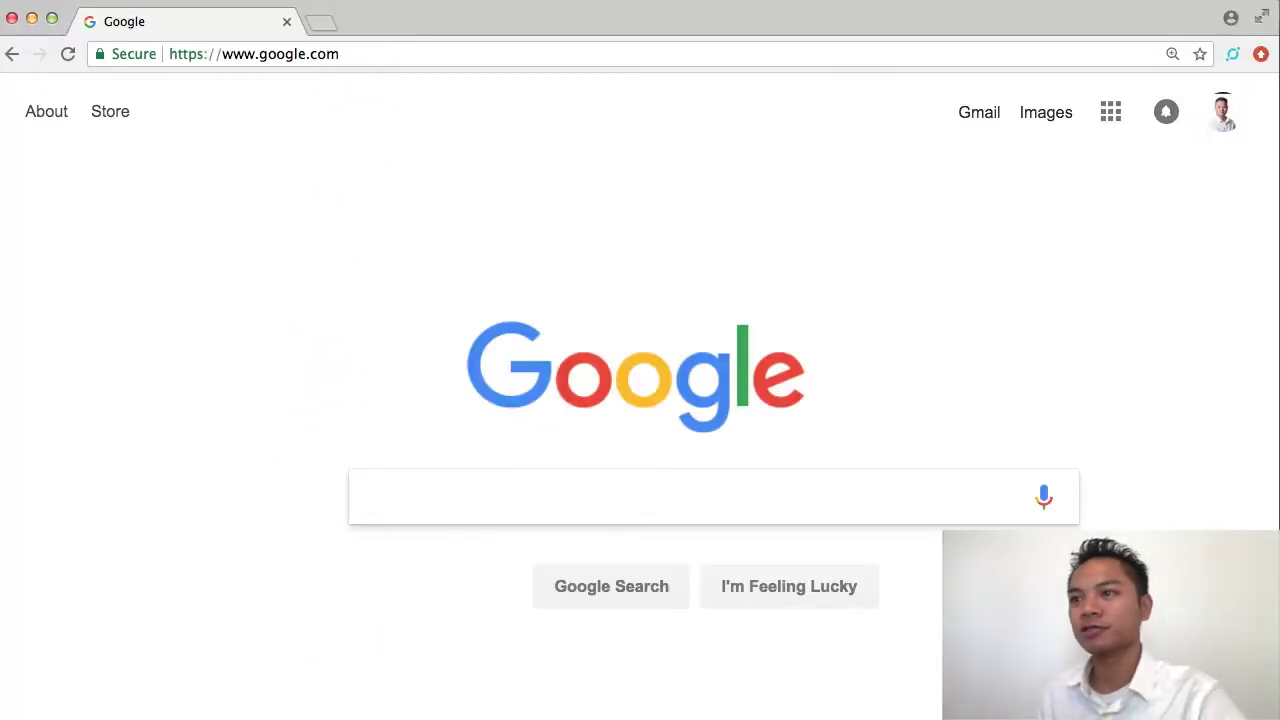
- Go to coinmarketcap.com by entering 'coin' in the address bar
left_click(372, 52)
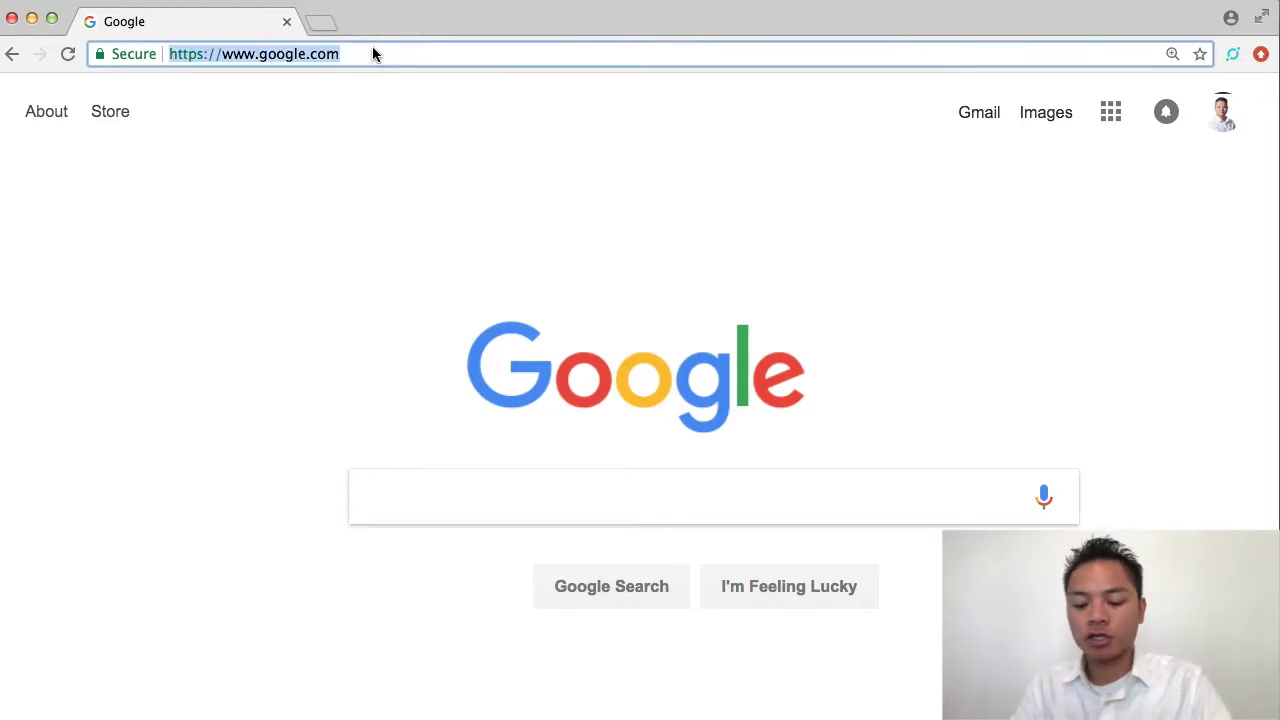
type("coinmarketcap")
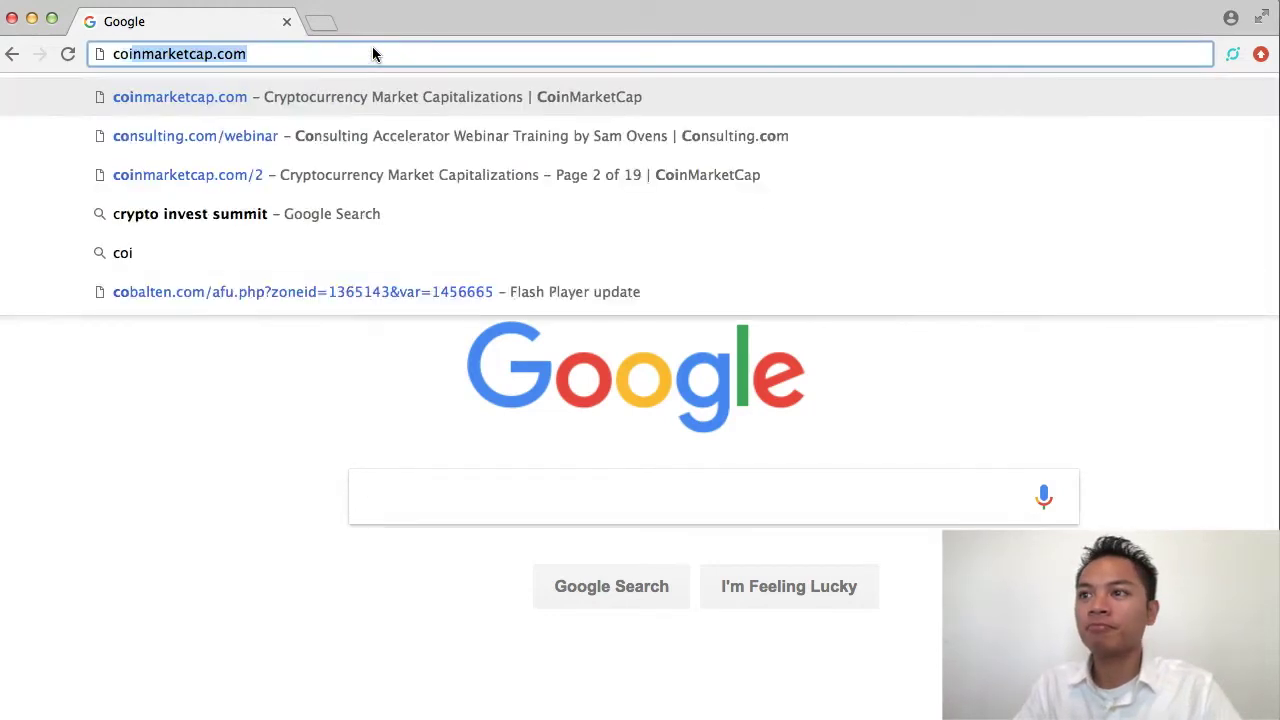
key("Return")
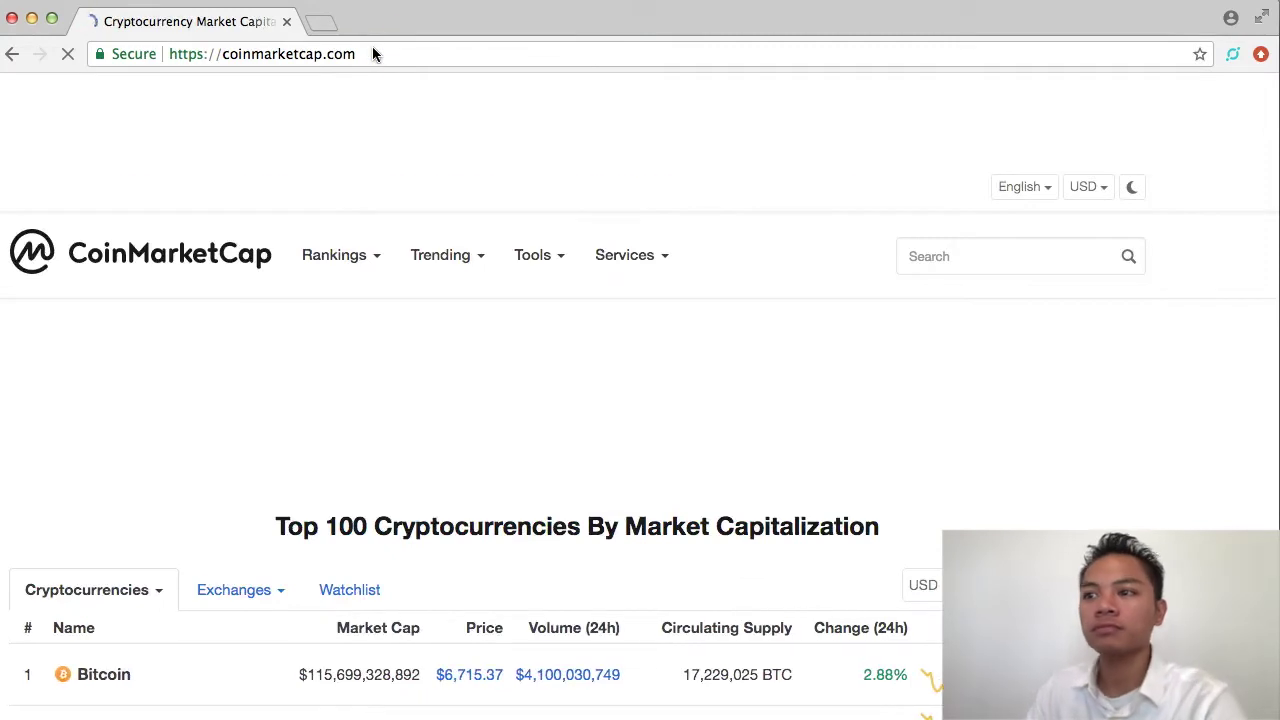
- Open the Bitcoin Diamond (BCD) page at rank 41 of the market-cap list
scroll(585, 375, "down", 2)
scroll(585, 375, "down", 15)
scroll(585, 371, "down", 6)
scroll(585, 370, "down", 5)
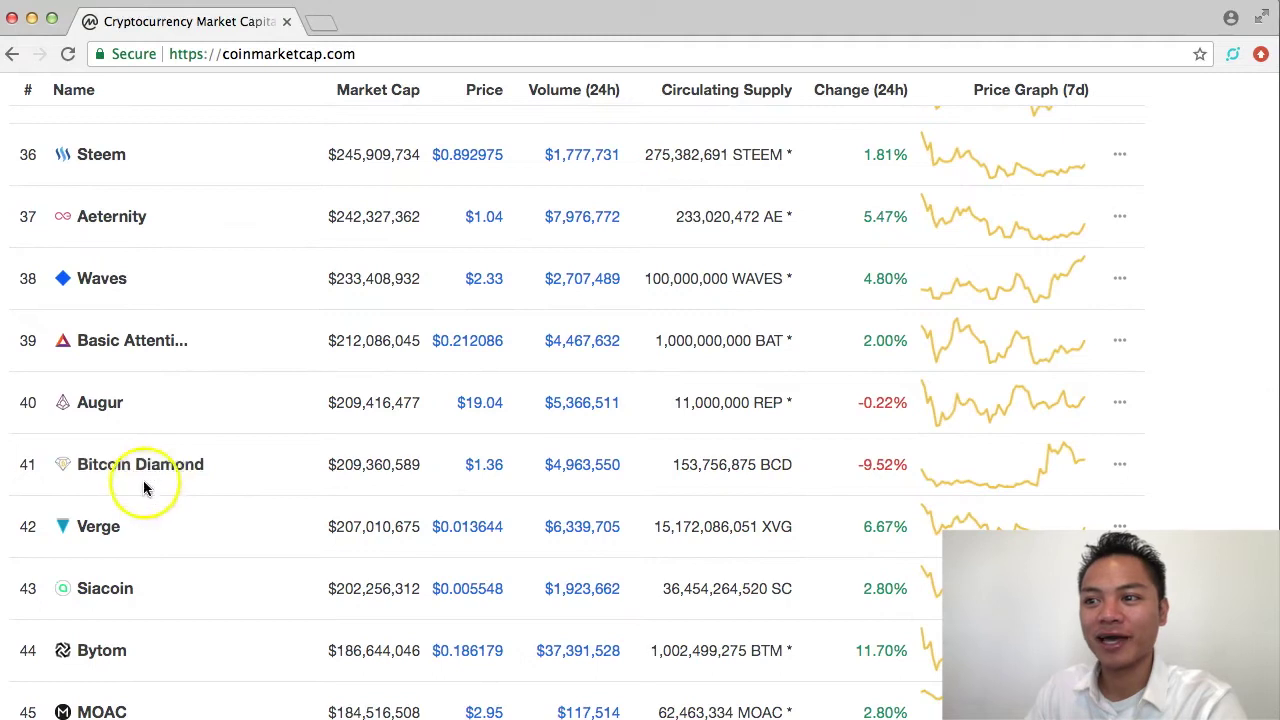
left_click(142, 476)
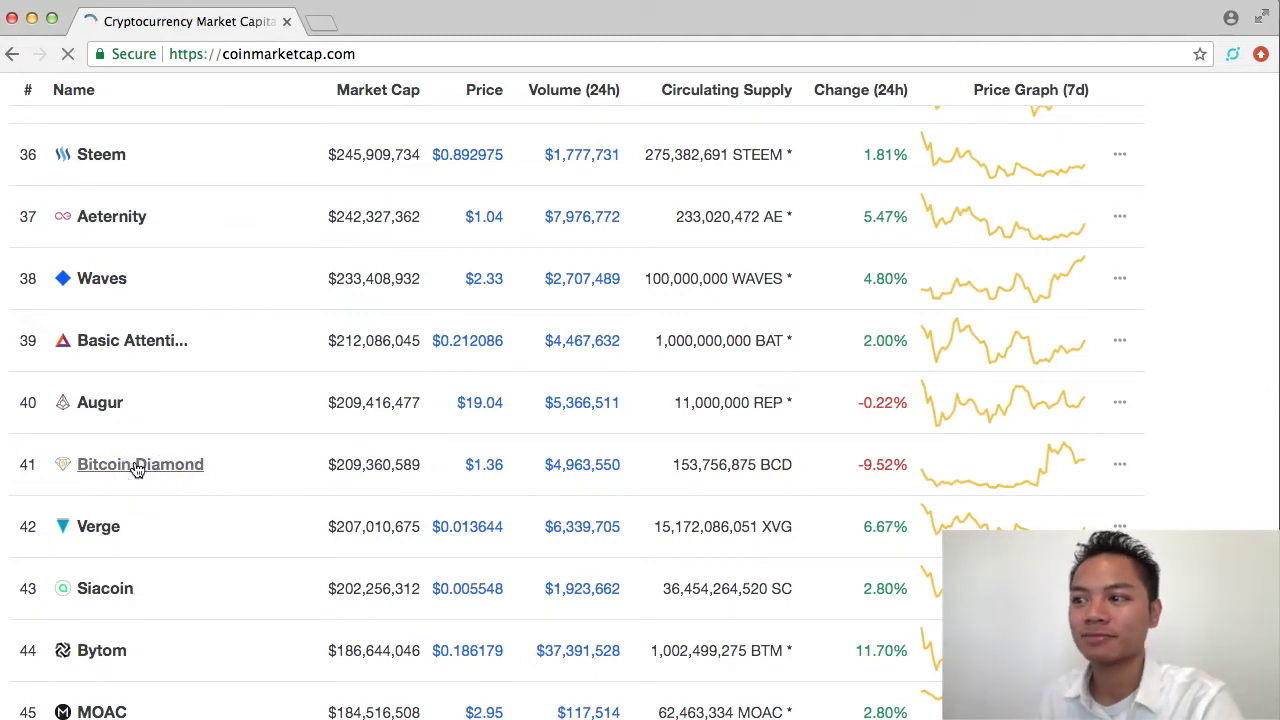
scroll(349, 492, "down", 5)
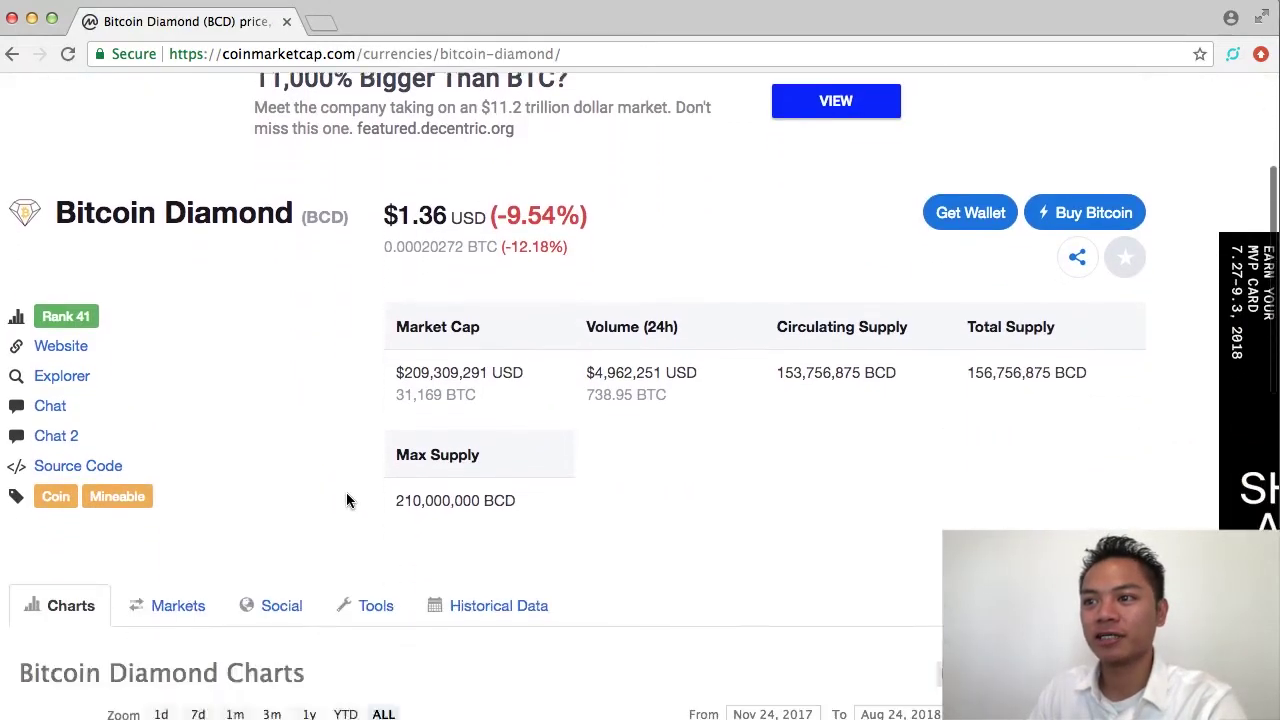
scroll(346, 492, "down", 2)
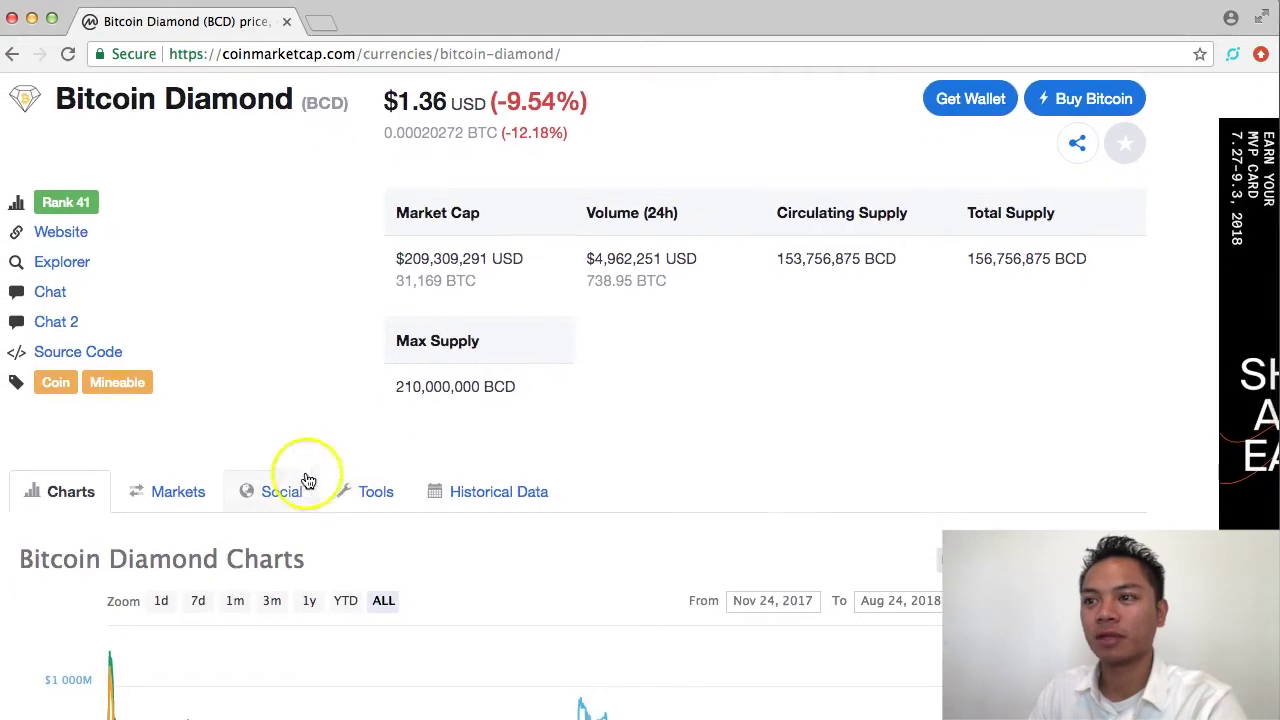
- Open the official btcd.io website and inspect its secure connection details
left_click(57, 242)
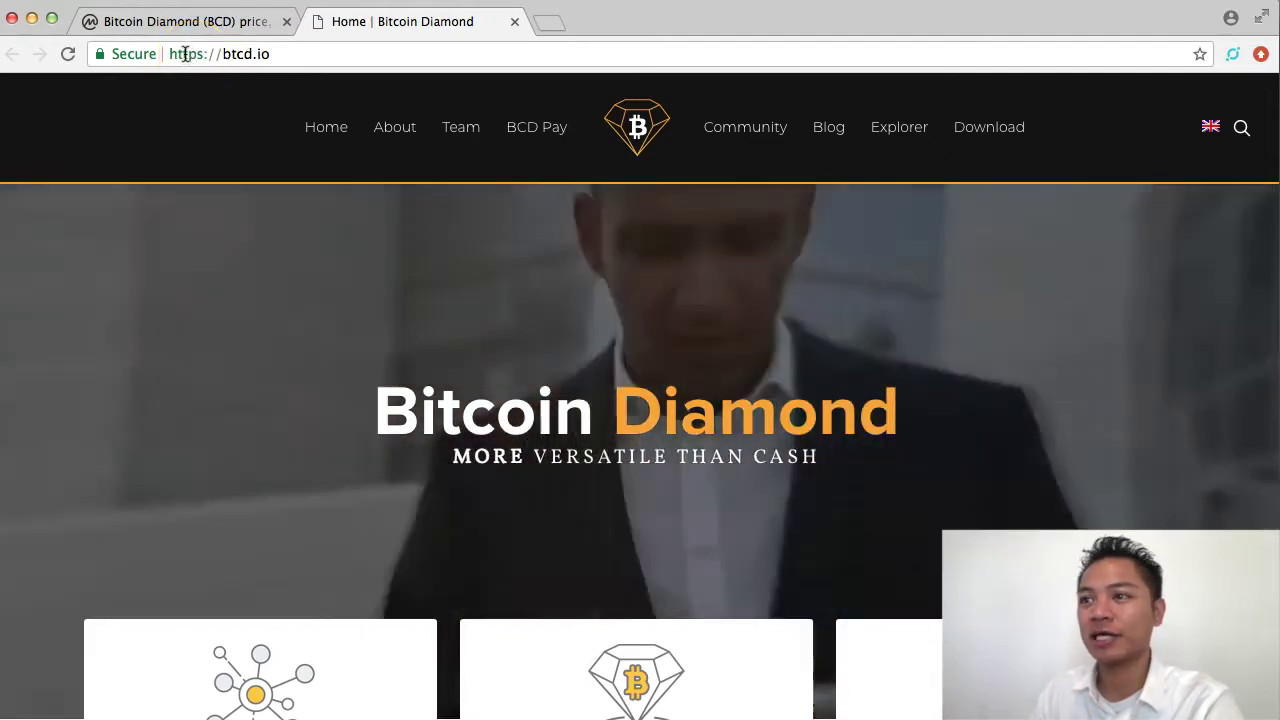
double_click(186, 54)
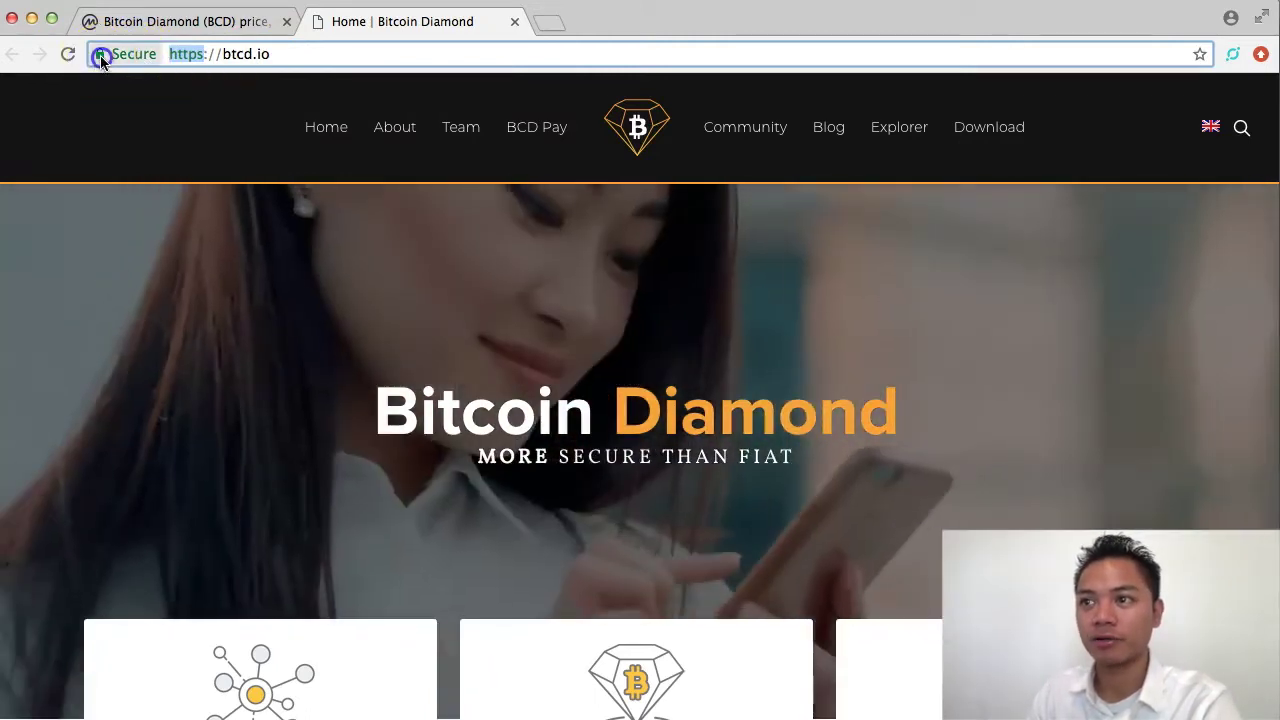
left_click(99, 55)
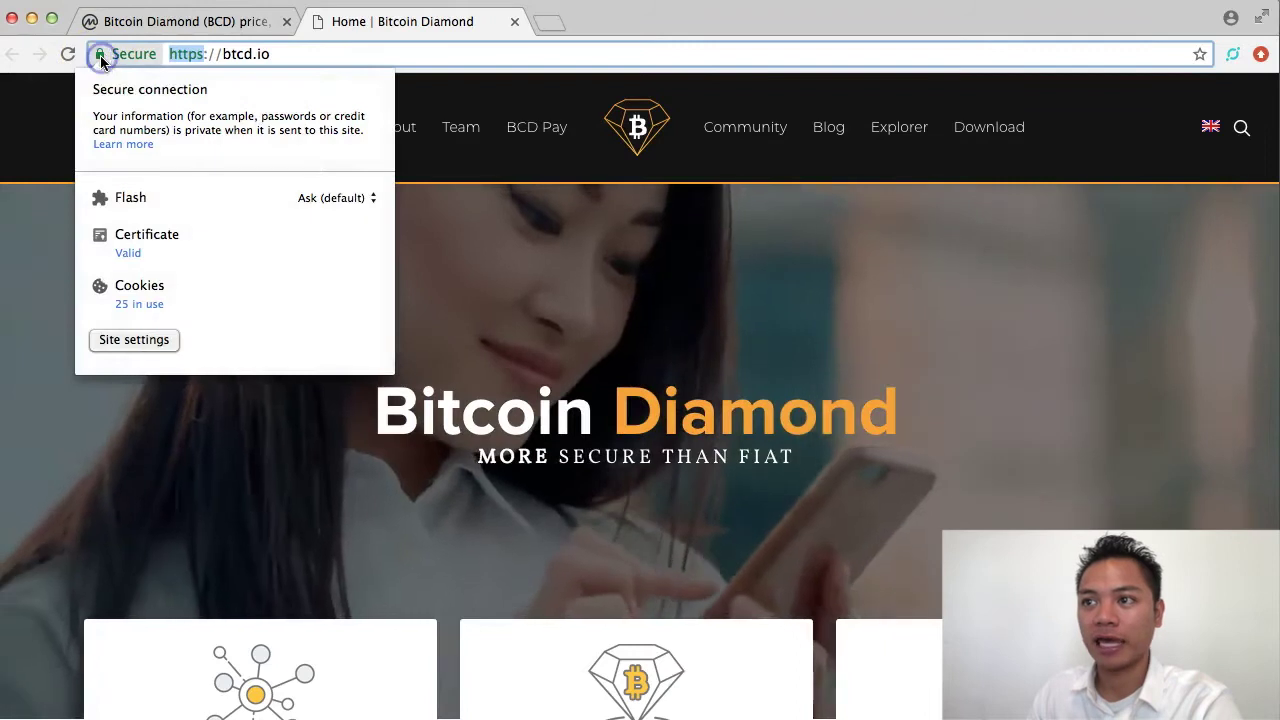
left_click_drag(95, 87, 309, 51)
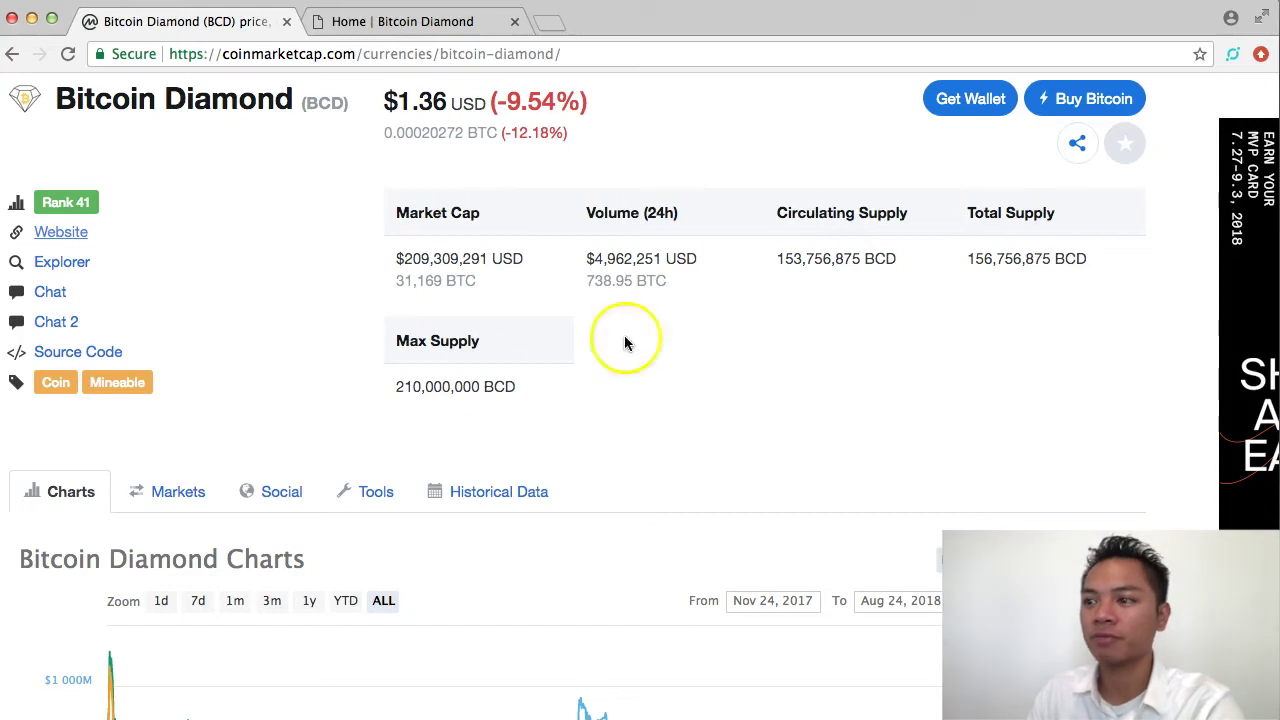
scroll(290, 420, "down", 1)
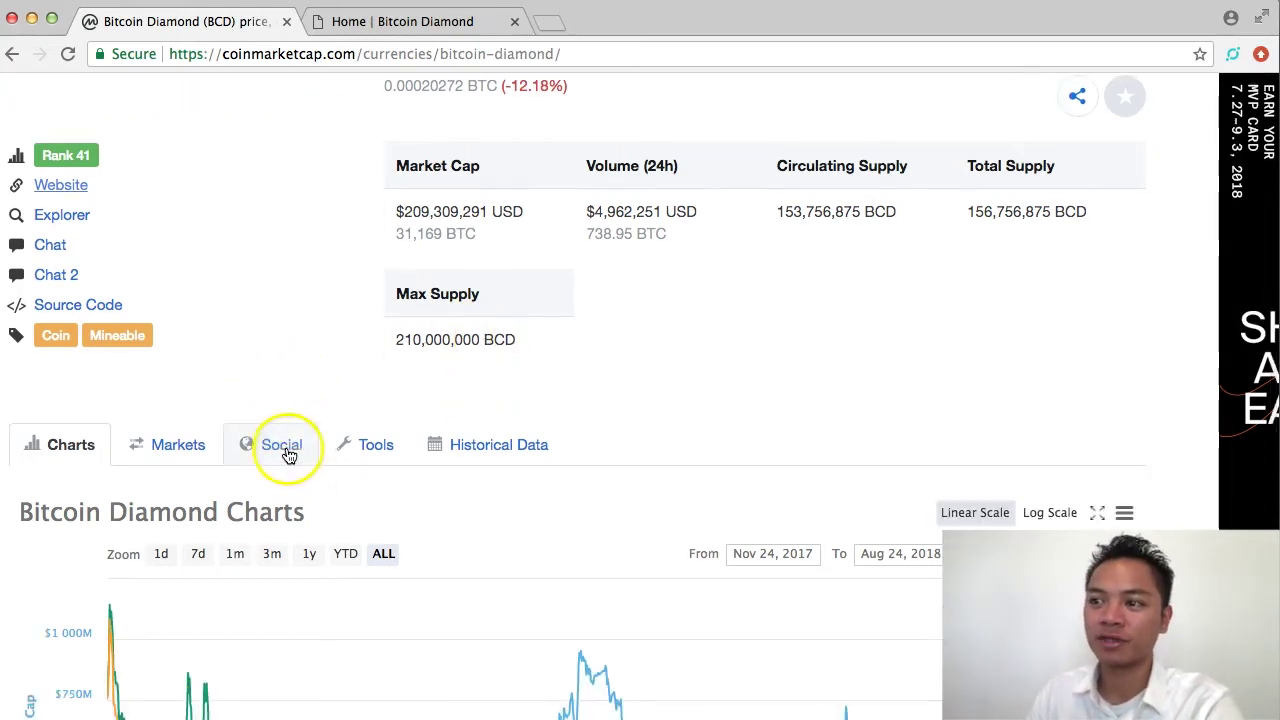
left_click(288, 455)
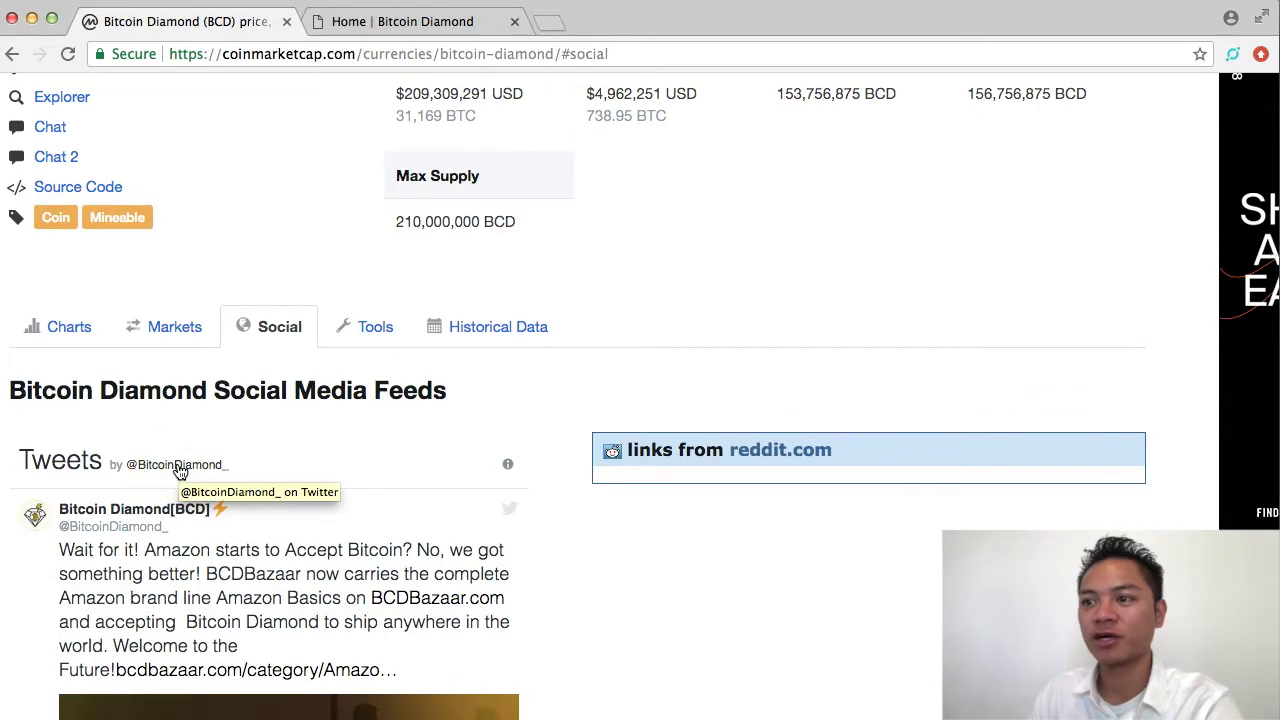
left_click(181, 467)
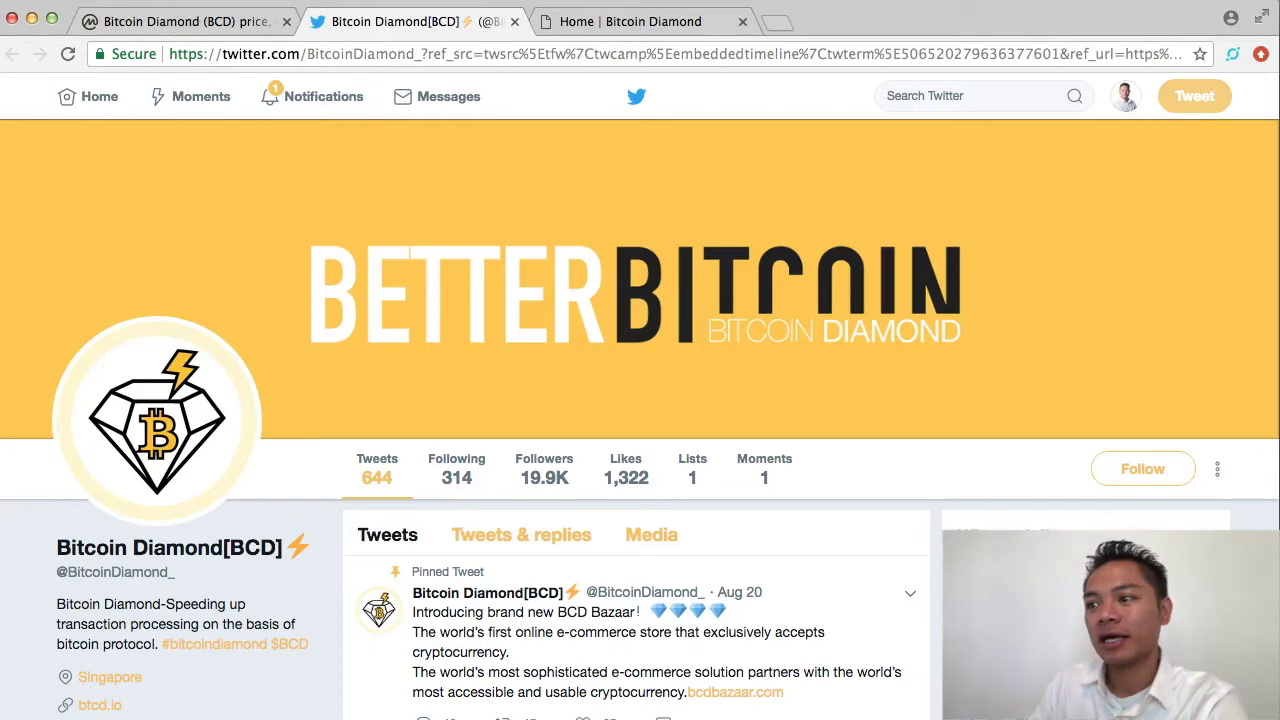
mouse_move(549, 483)
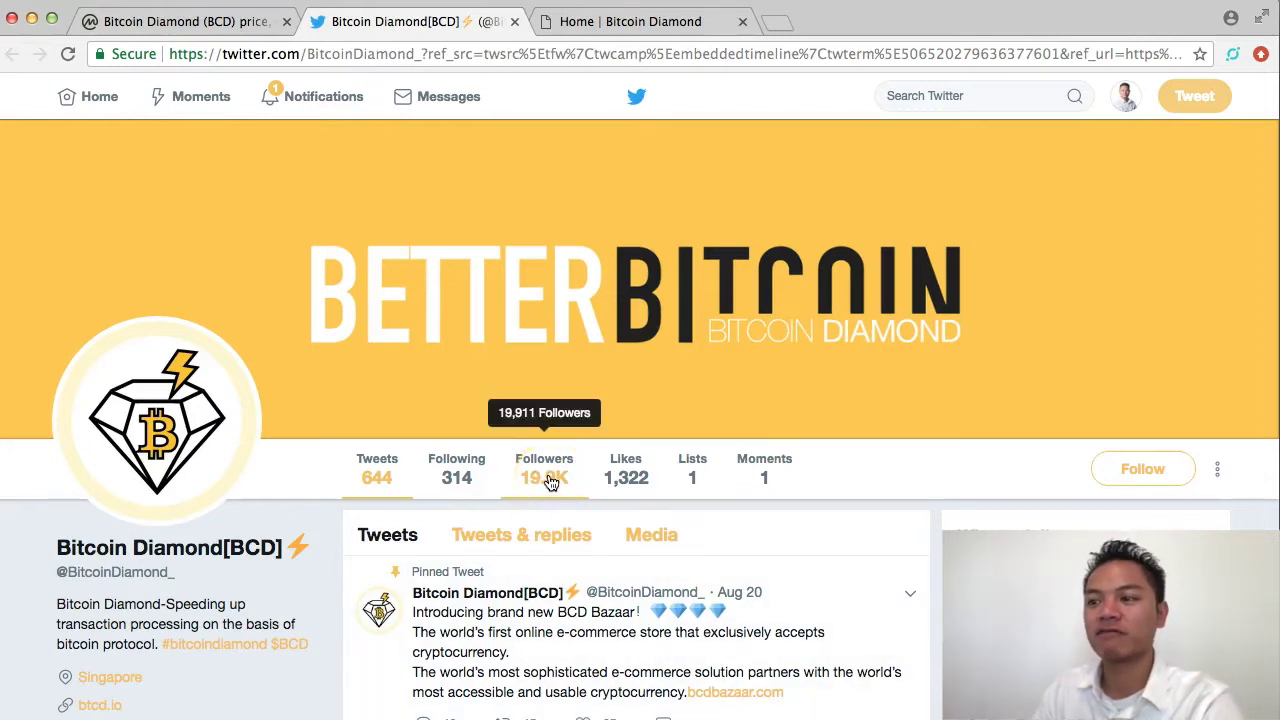
scroll(340, 577, "down", 2)
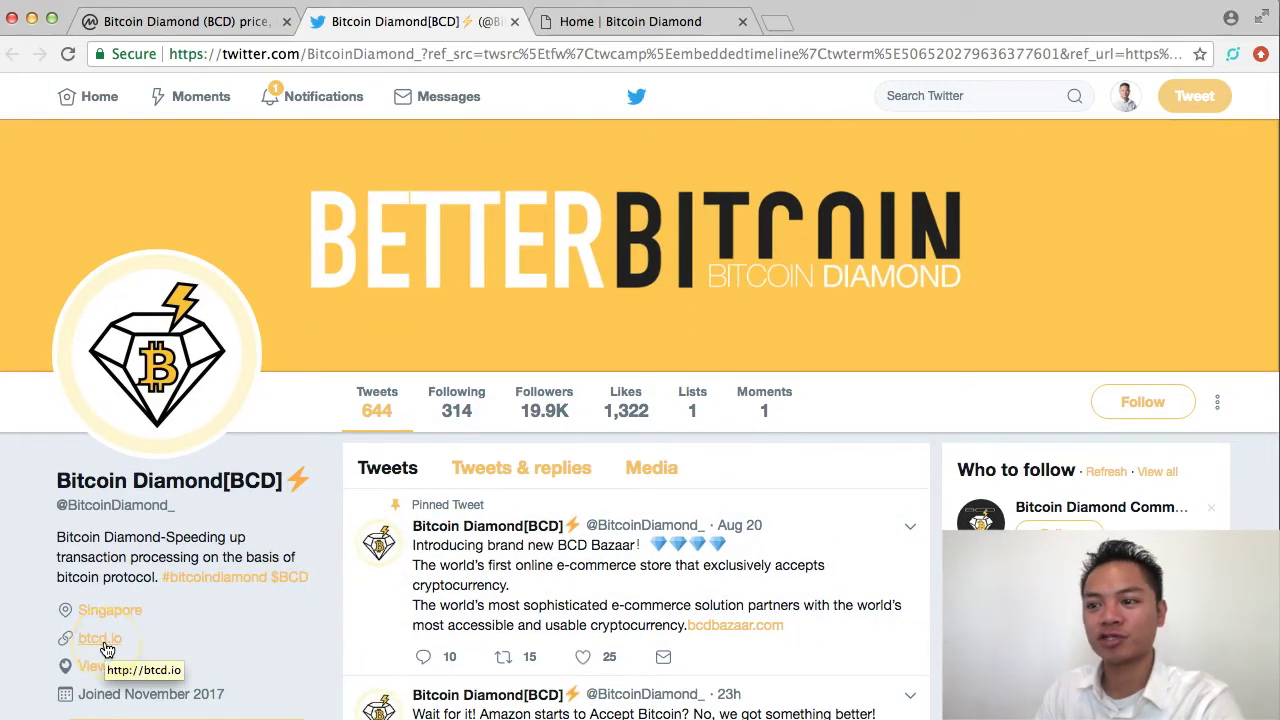
left_click(100, 640)
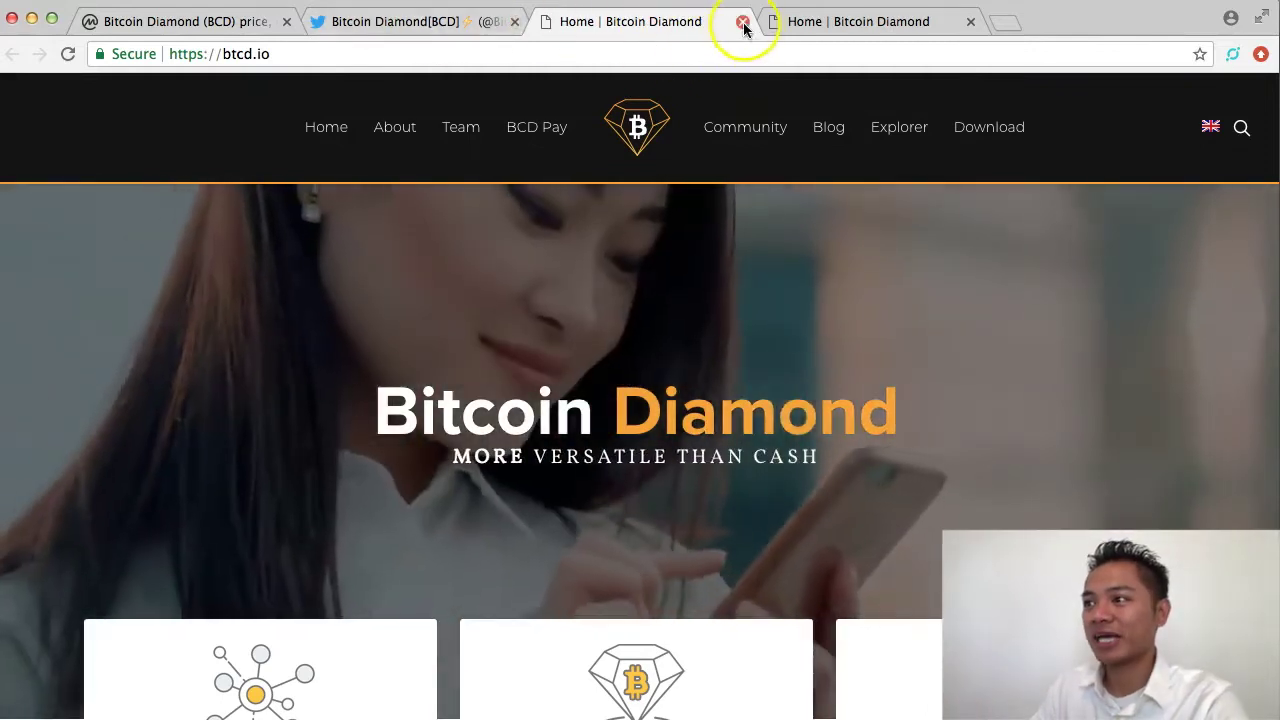
- Close the duplicate btcd.io, Twitter and CoinMarketCap tabs, keeping only the btcd.io homepage
left_click(743, 21)
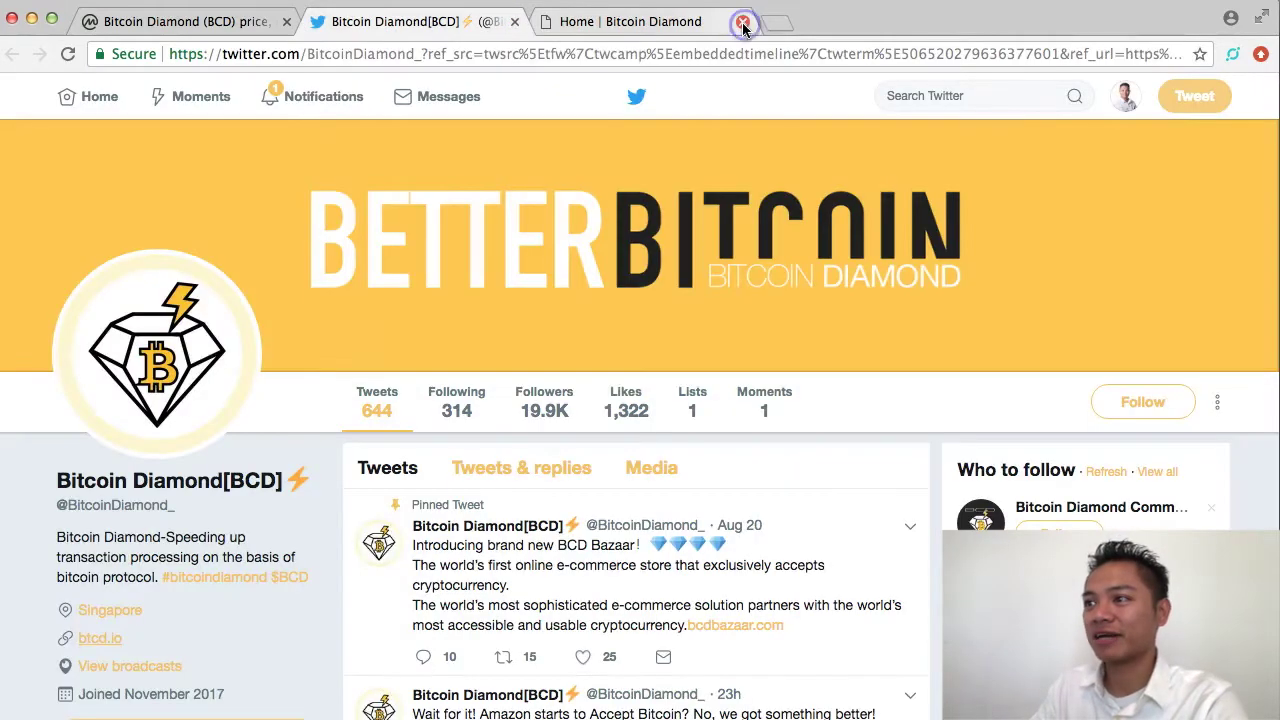
left_click(730, 21)
left_click(513, 23)
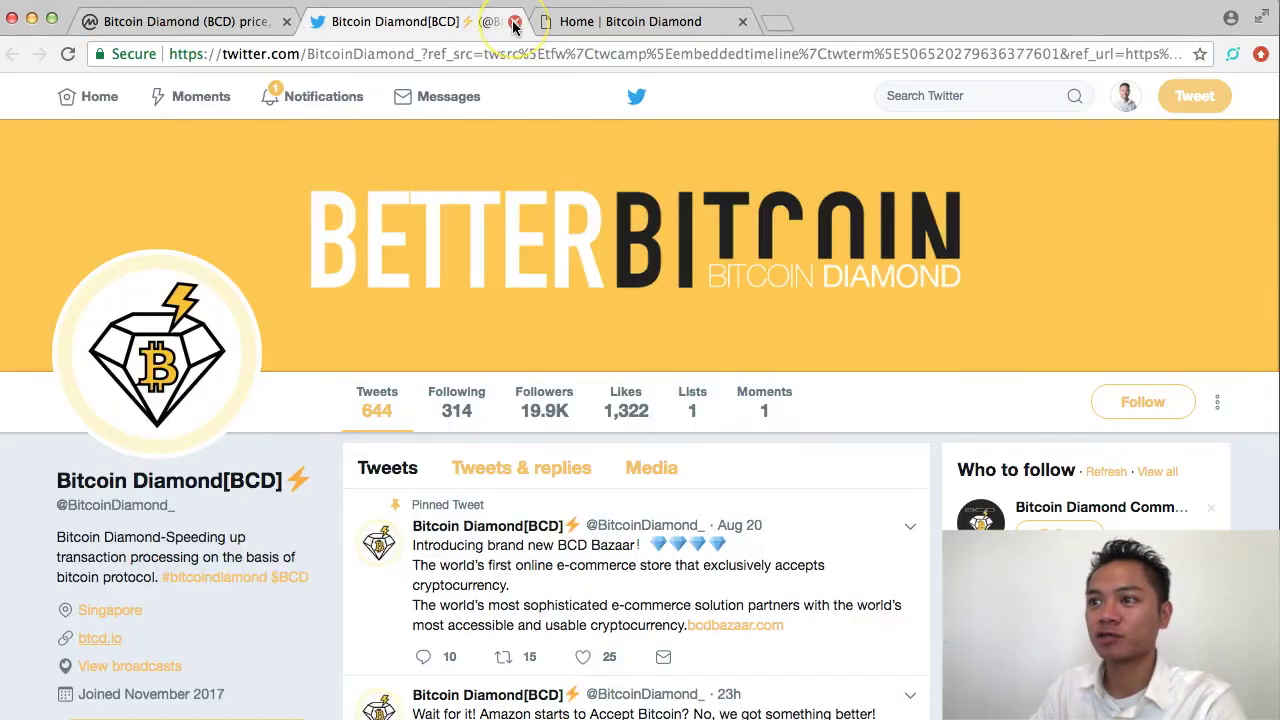
left_click(513, 23)
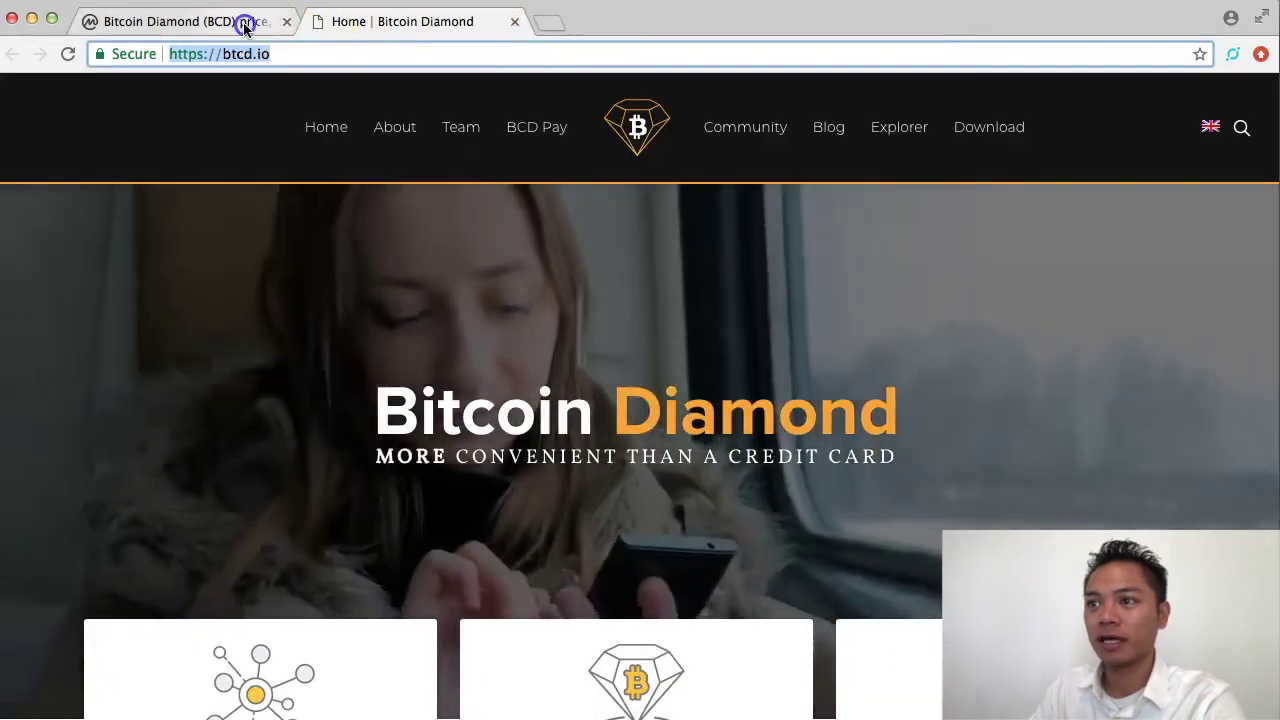
left_click(256, 28)
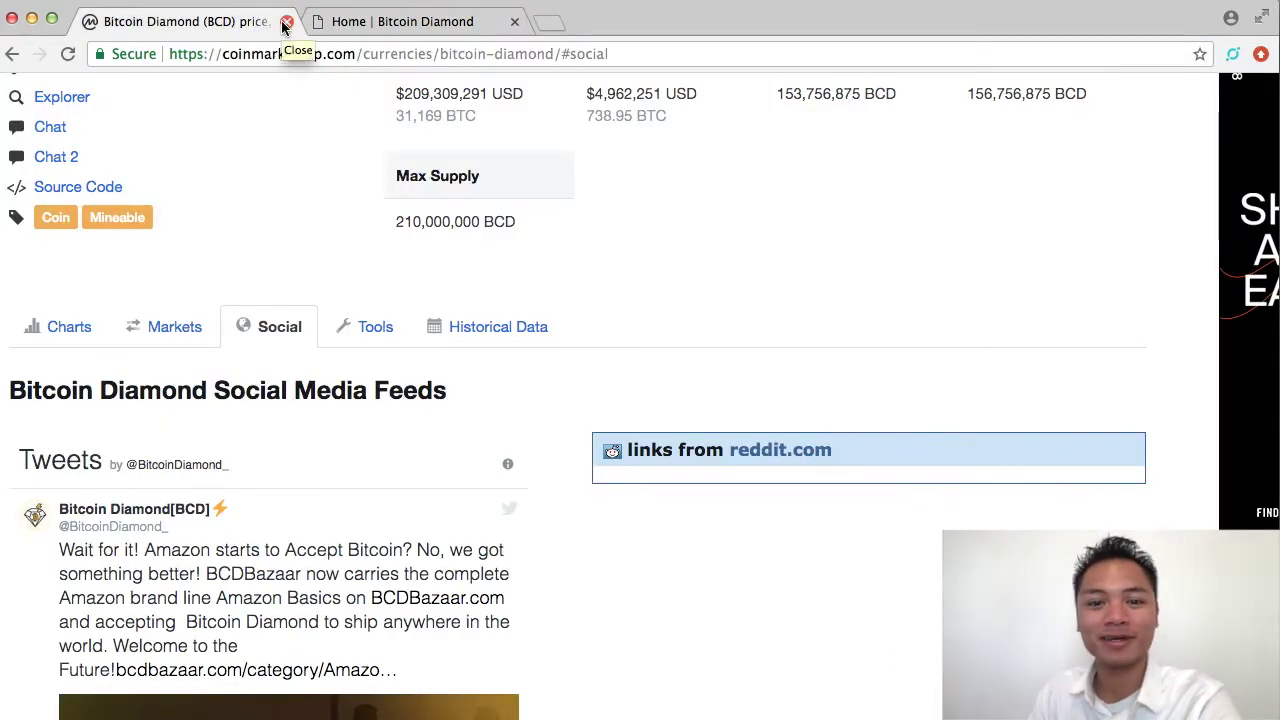
left_click(284, 22)
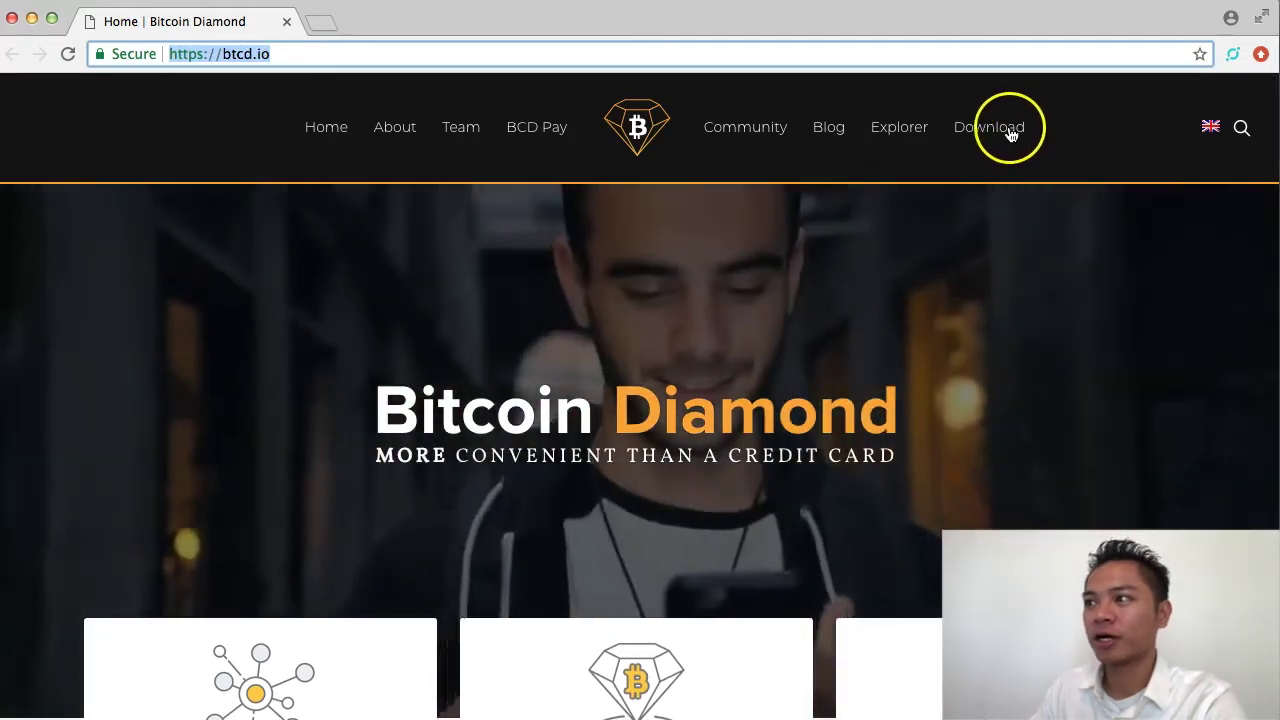
- Go to btcd.io/download-2 and scroll to the QT wallets for Windows, macOS and Linux
left_click(1012, 134)
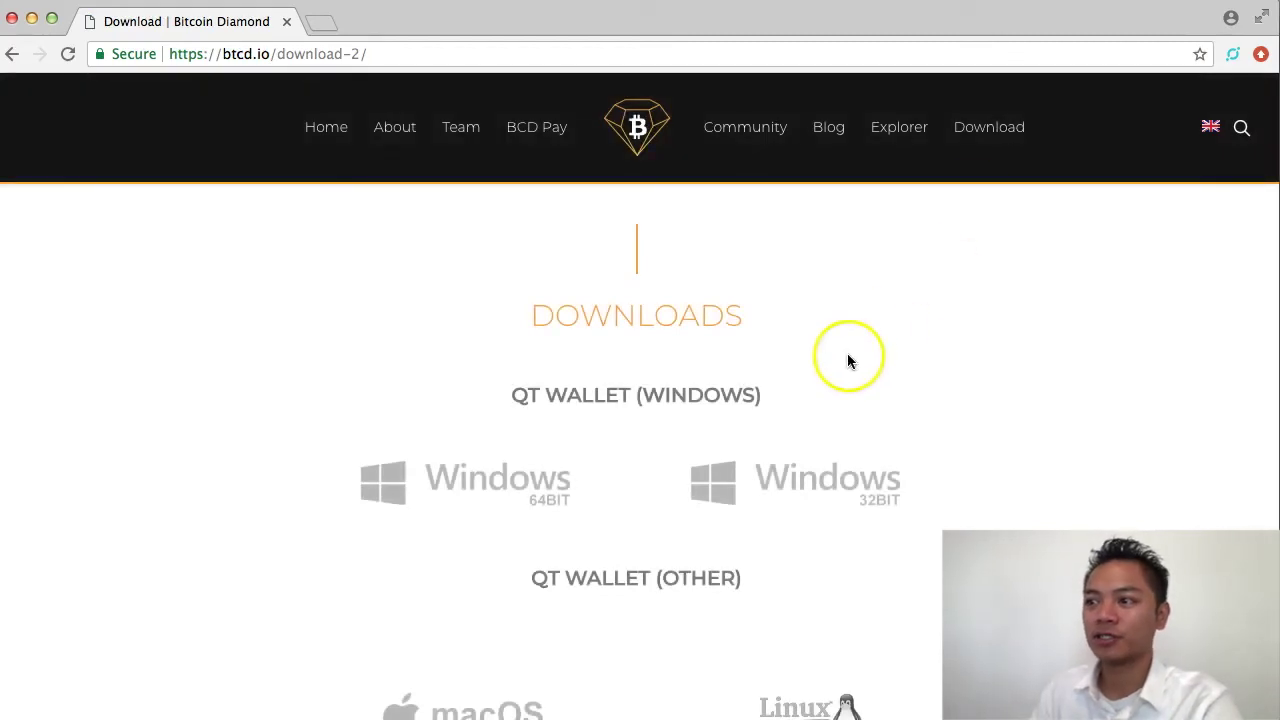
scroll(847, 358, "down", 1)
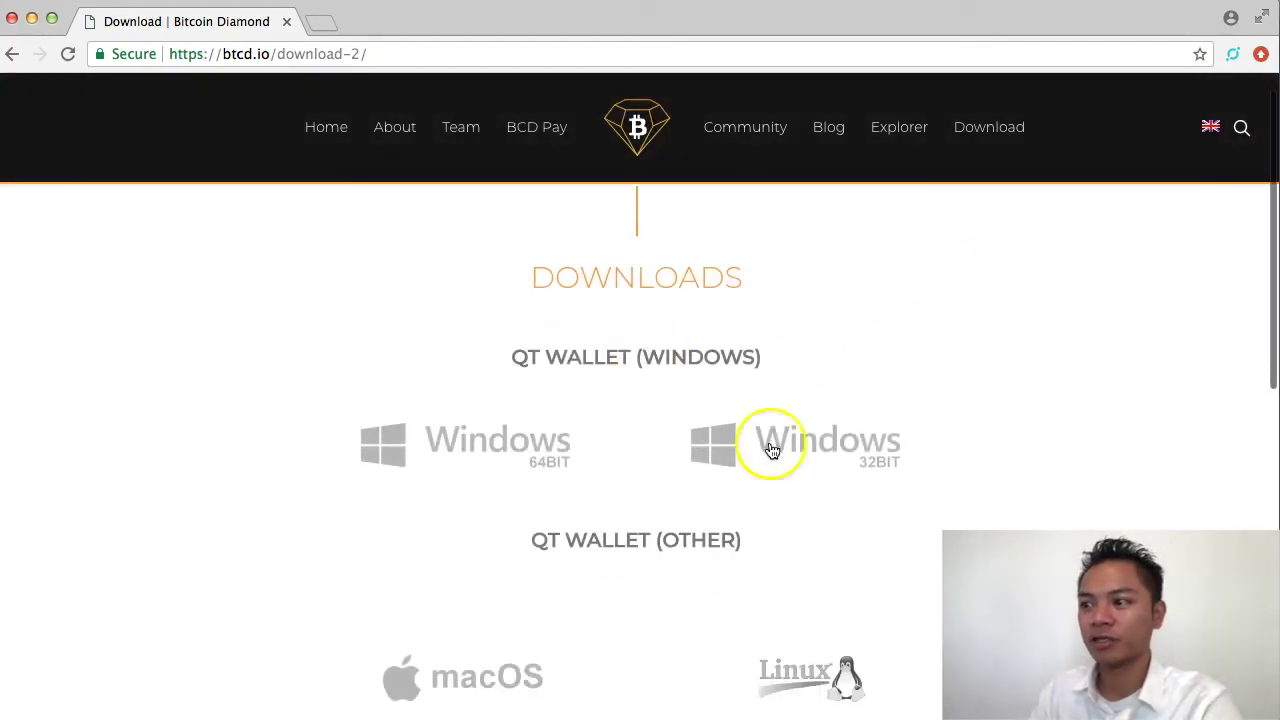
scroll(782, 478, "down", 3)
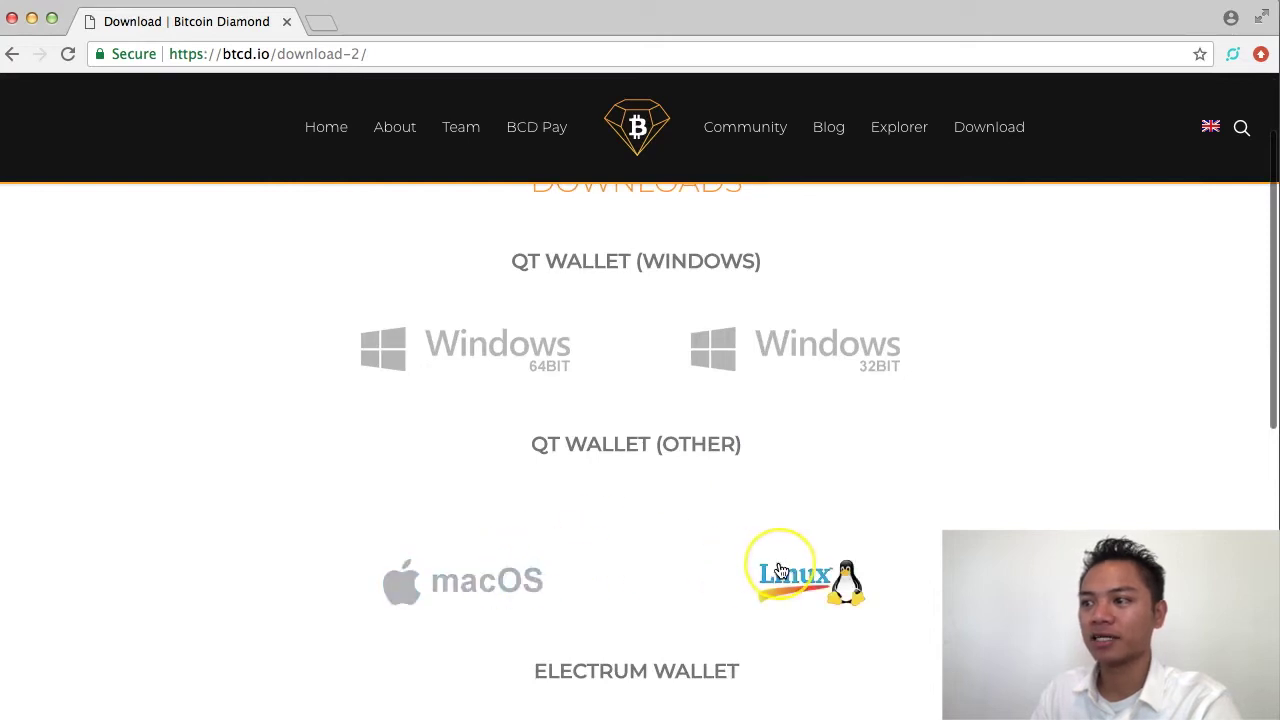
scroll(780, 570, "down", 1)
scroll(781, 570, "up", 1)
scroll(781, 570, "down", 2)
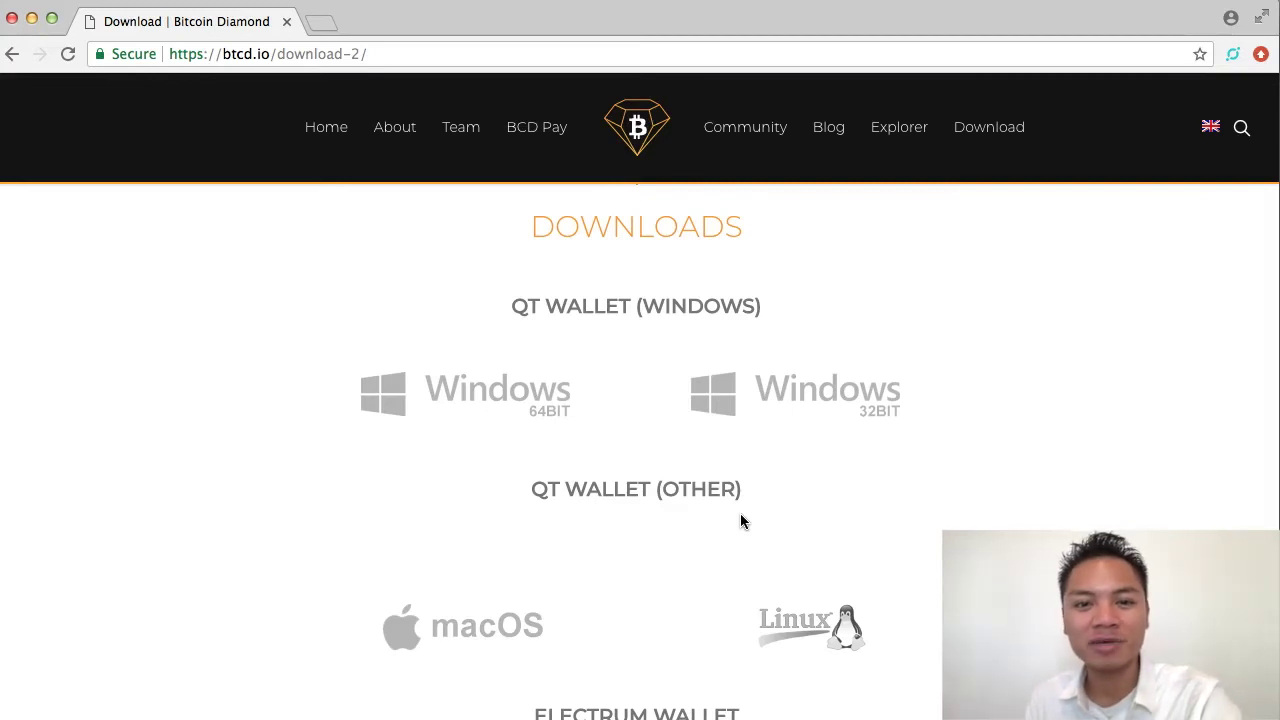
- Download the 12.6 MB macOS Qt wallet .dmg and open the disk image
scroll(600, 560, "down", 1)
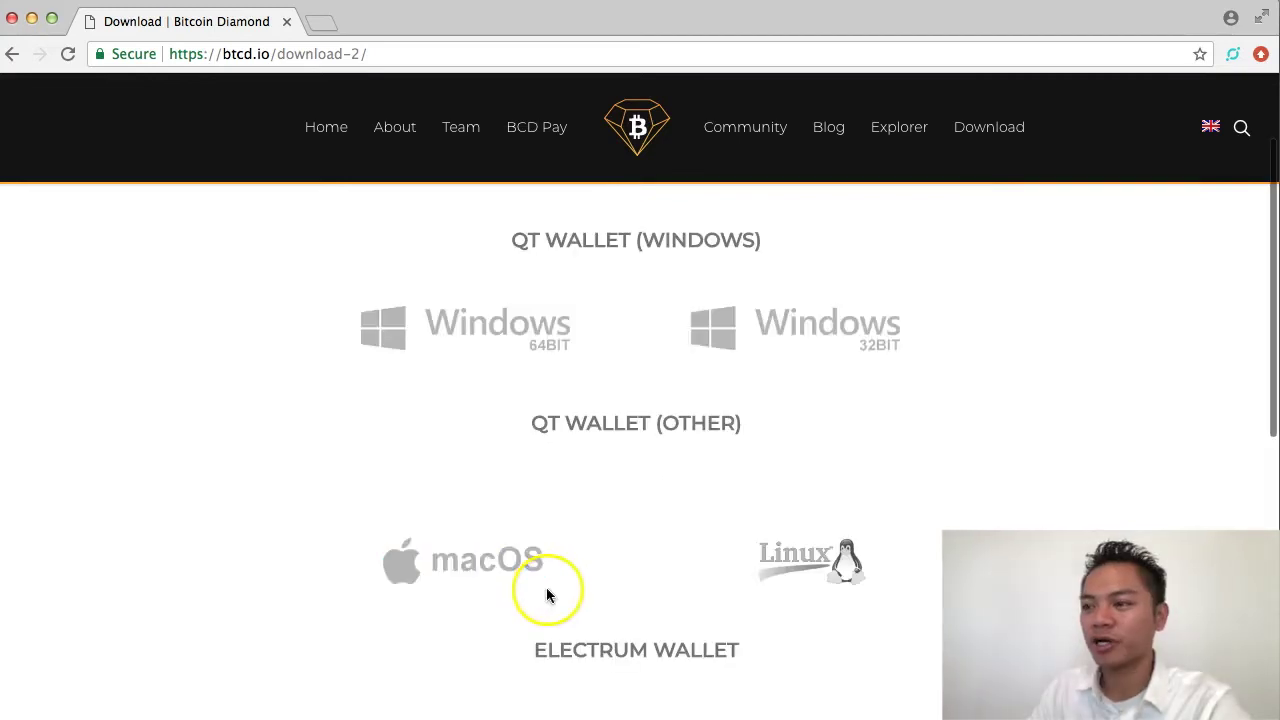
left_click(497, 570)
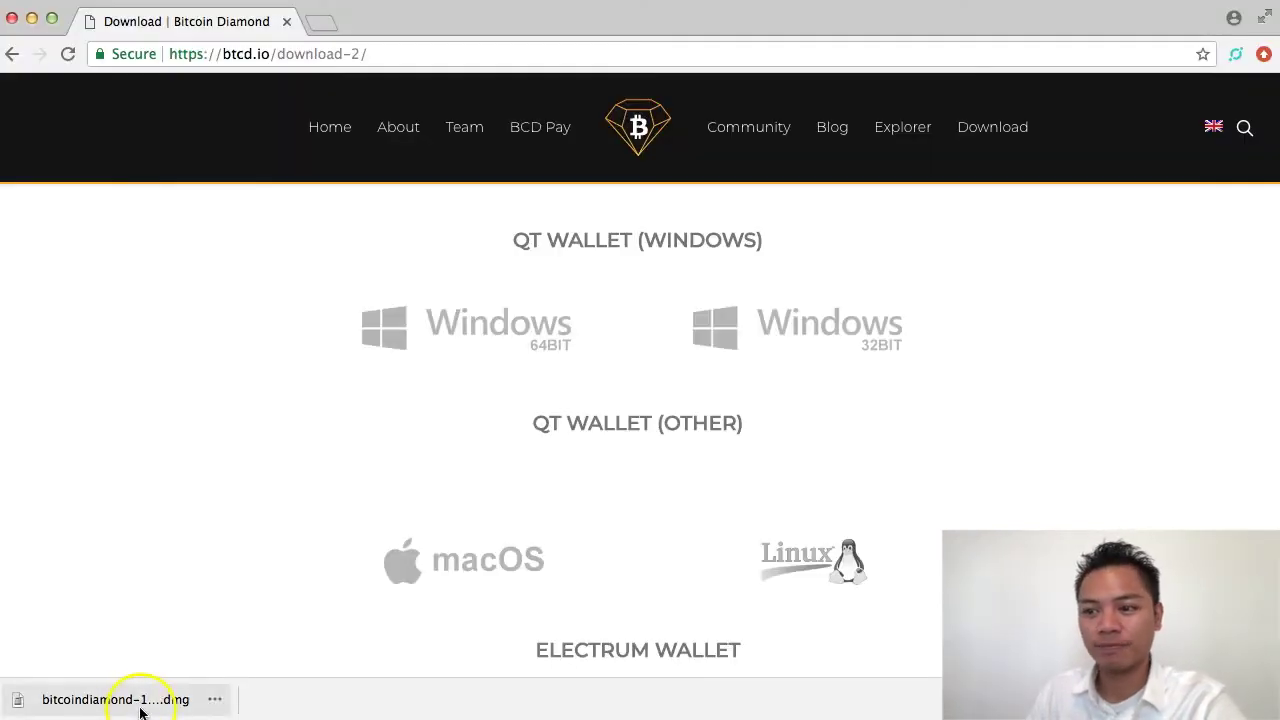
left_click(140, 709)
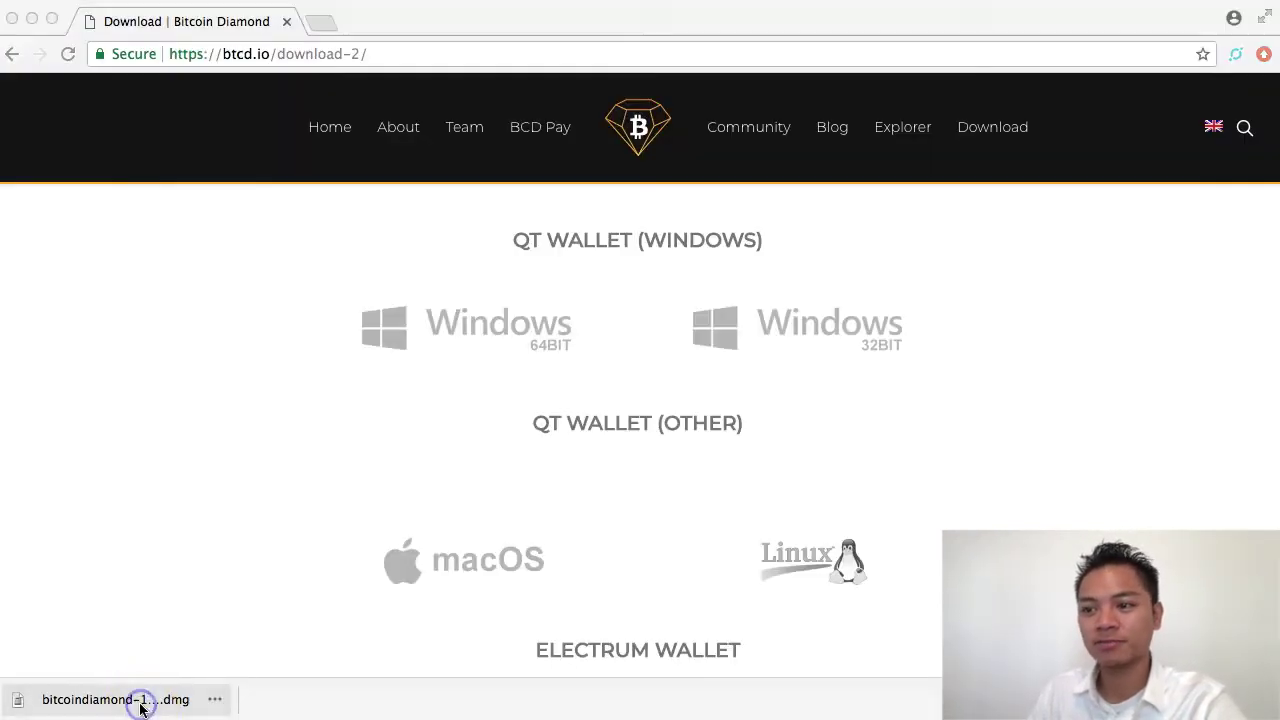
- Copy the Bitcoin Diamond app from the disk image into Applications
left_click(143, 702)
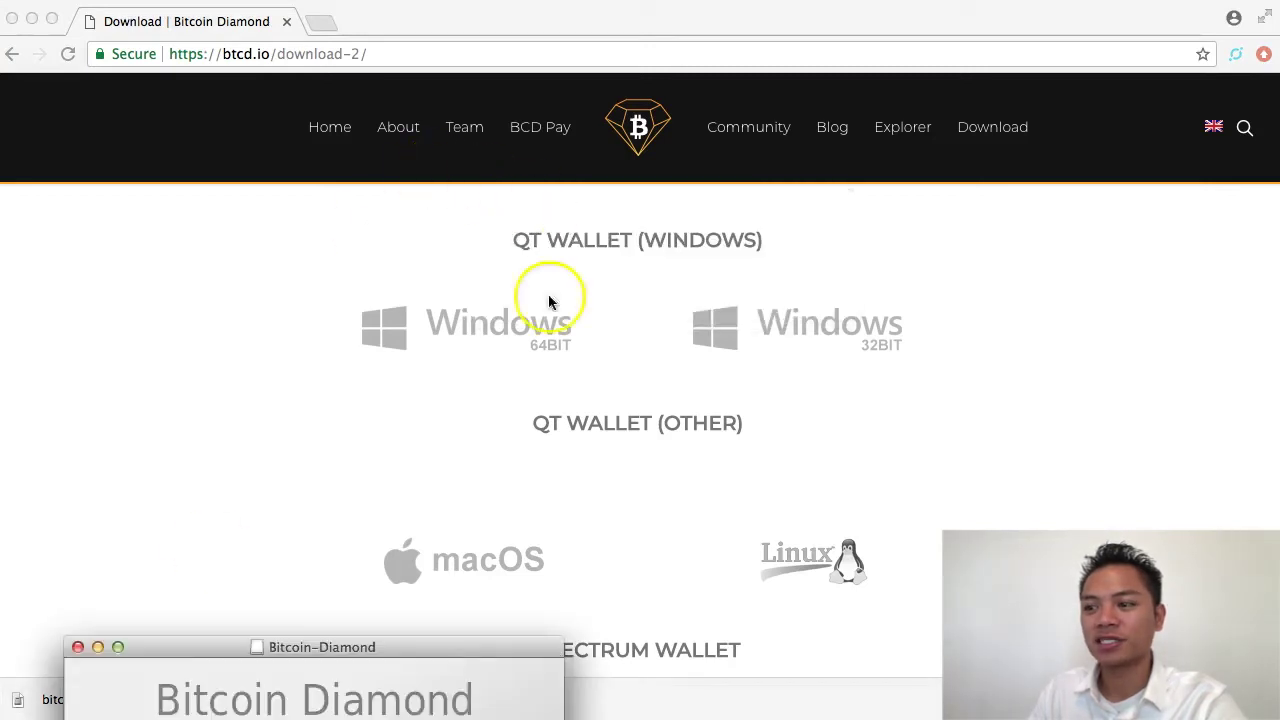
left_click_drag(502, 652, 815, 192)
left_click(502, 395)
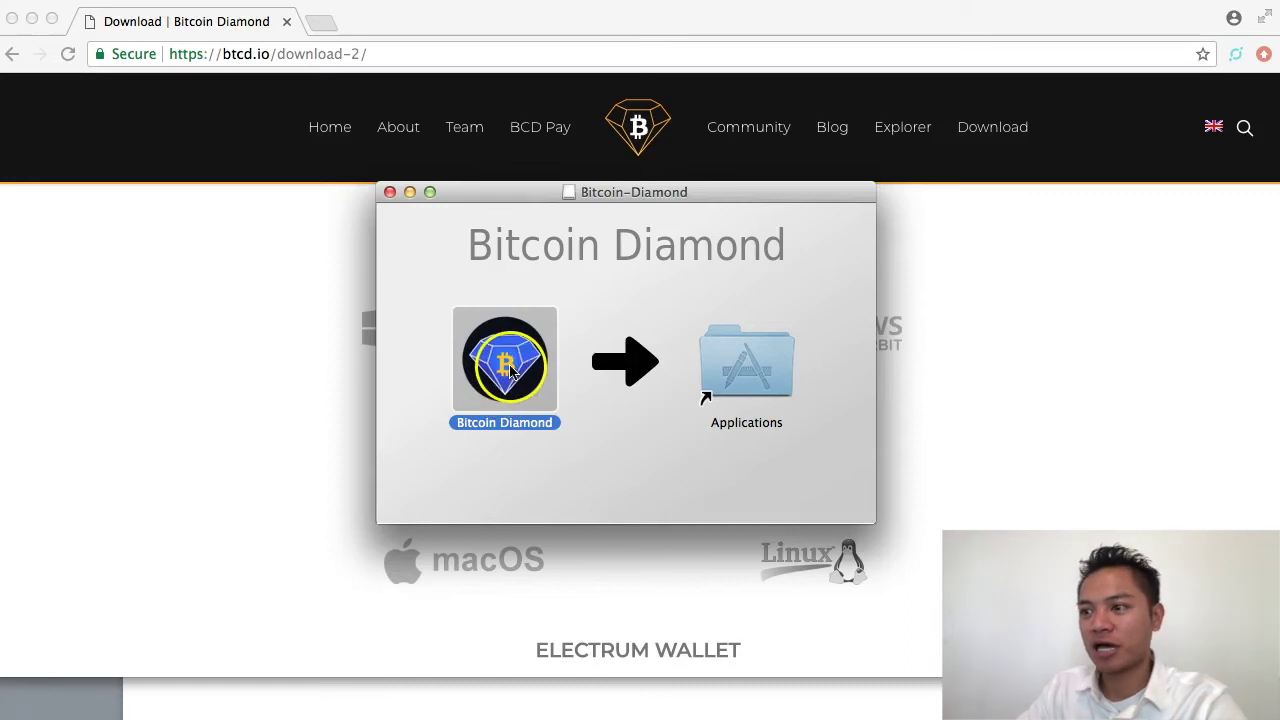
left_click_drag(508, 370, 750, 376)
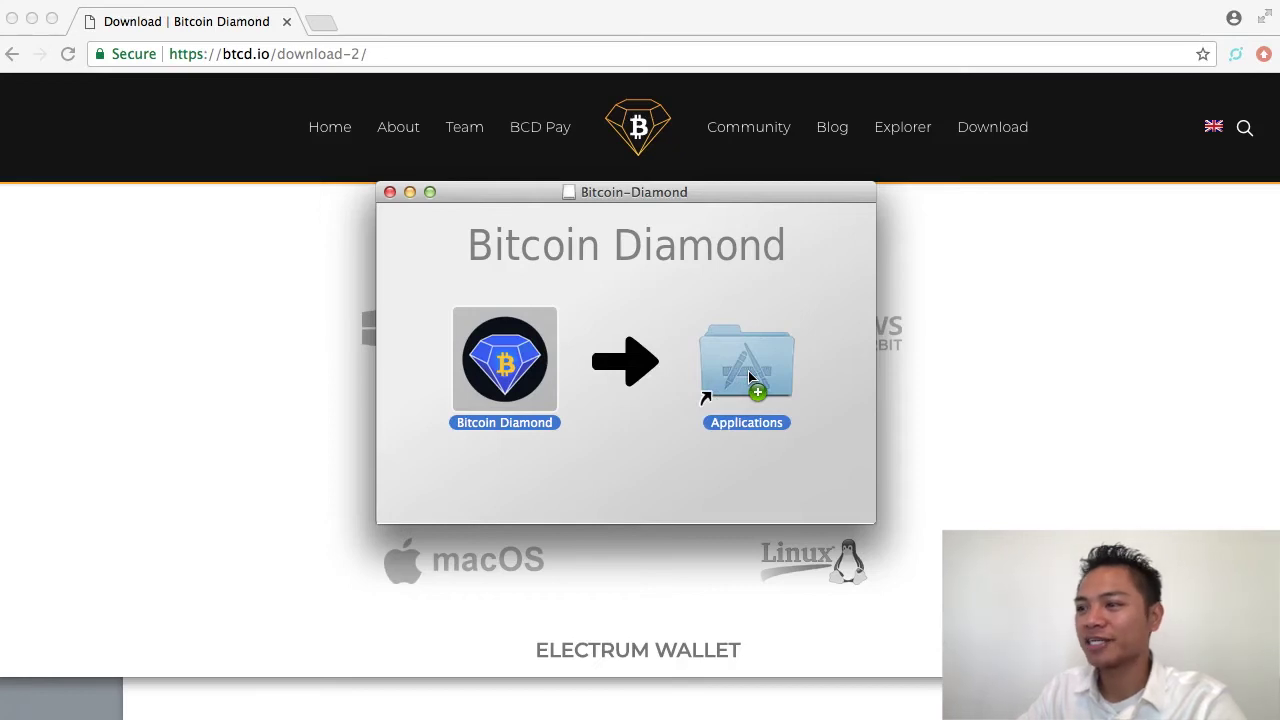
left_click_drag(750, 376, 748, 378)
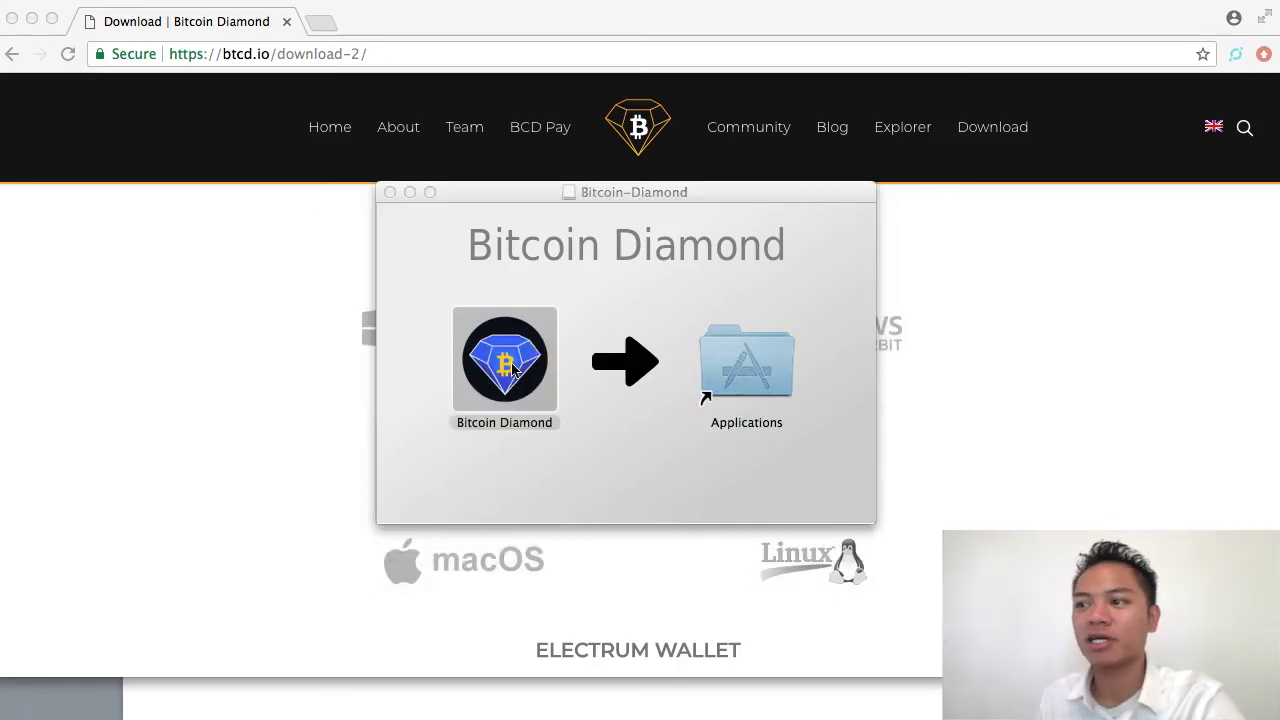
- Try launching Bitcoin Diamond and dismiss the unidentified-developer warning with OK
left_click(504, 376)
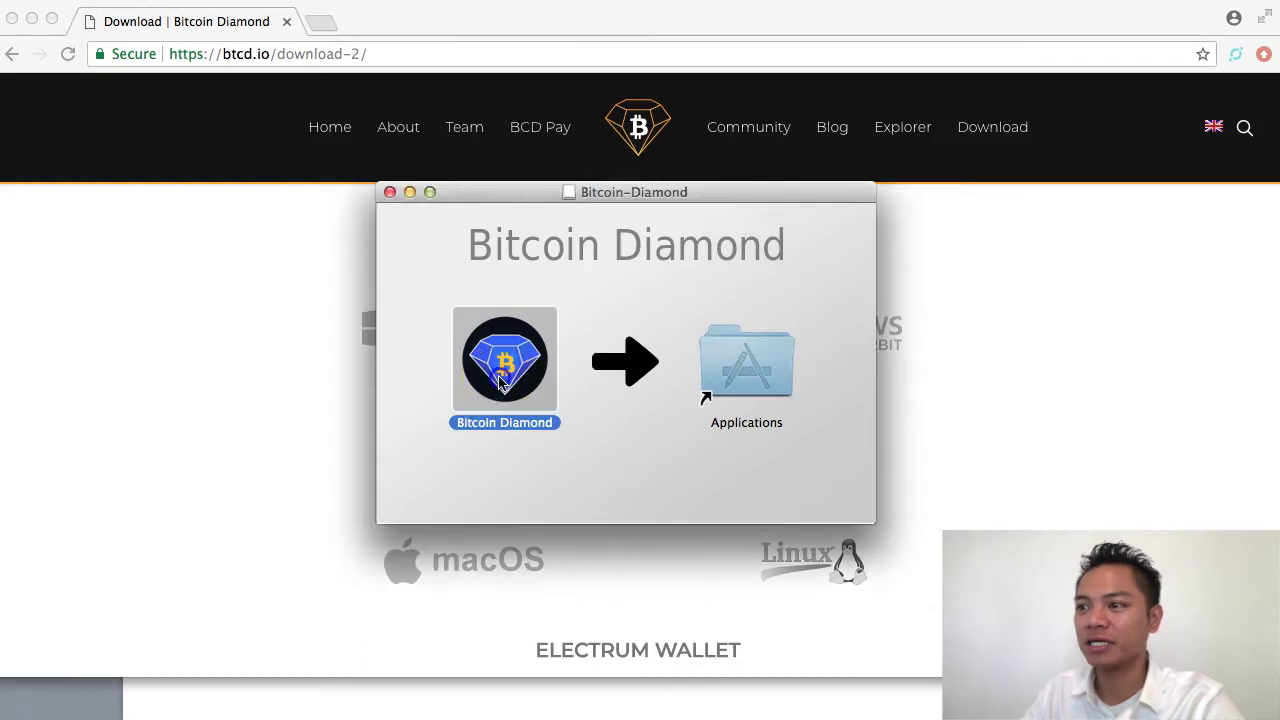
double_click(504, 380)
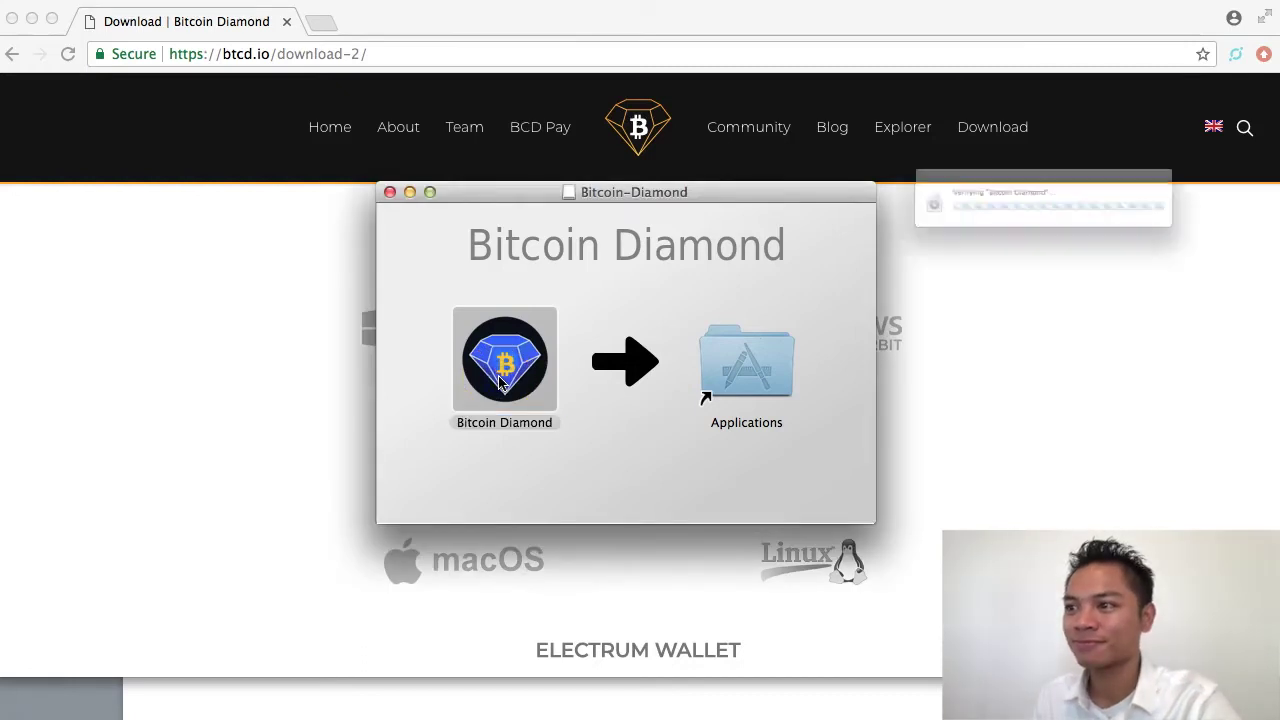
left_click_drag(977, 117, 642, 264)
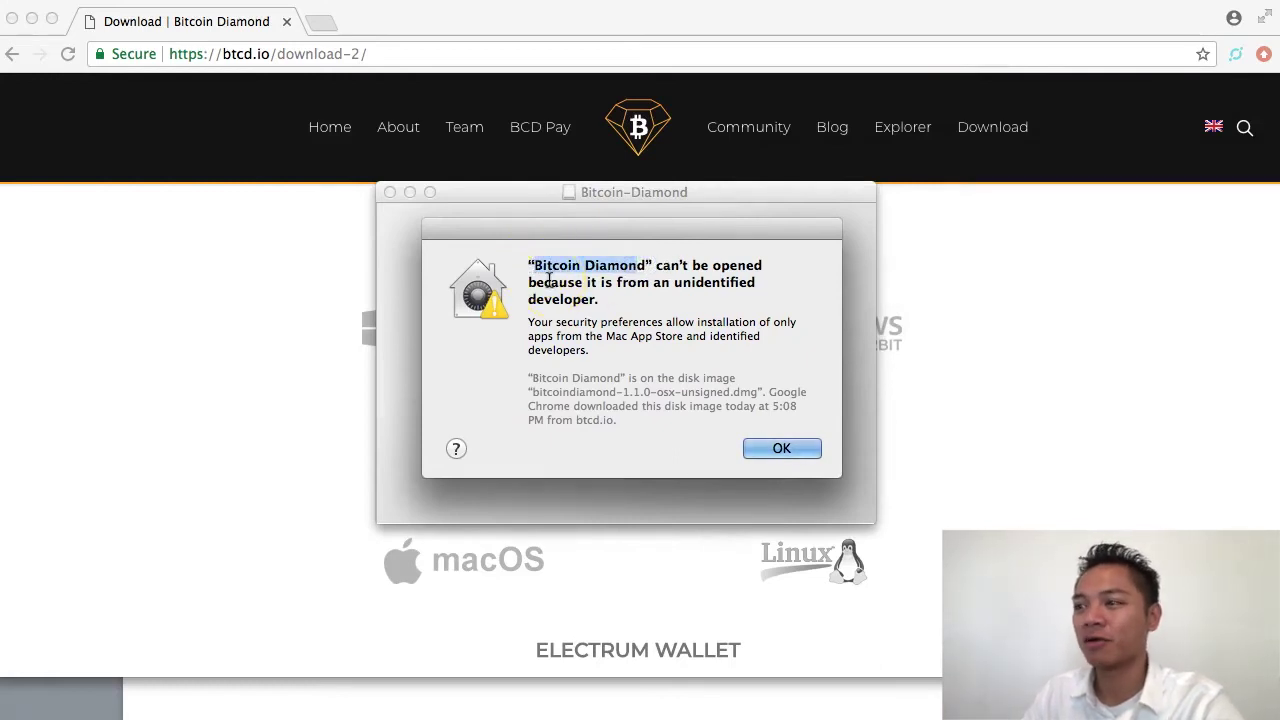
left_click(798, 450)
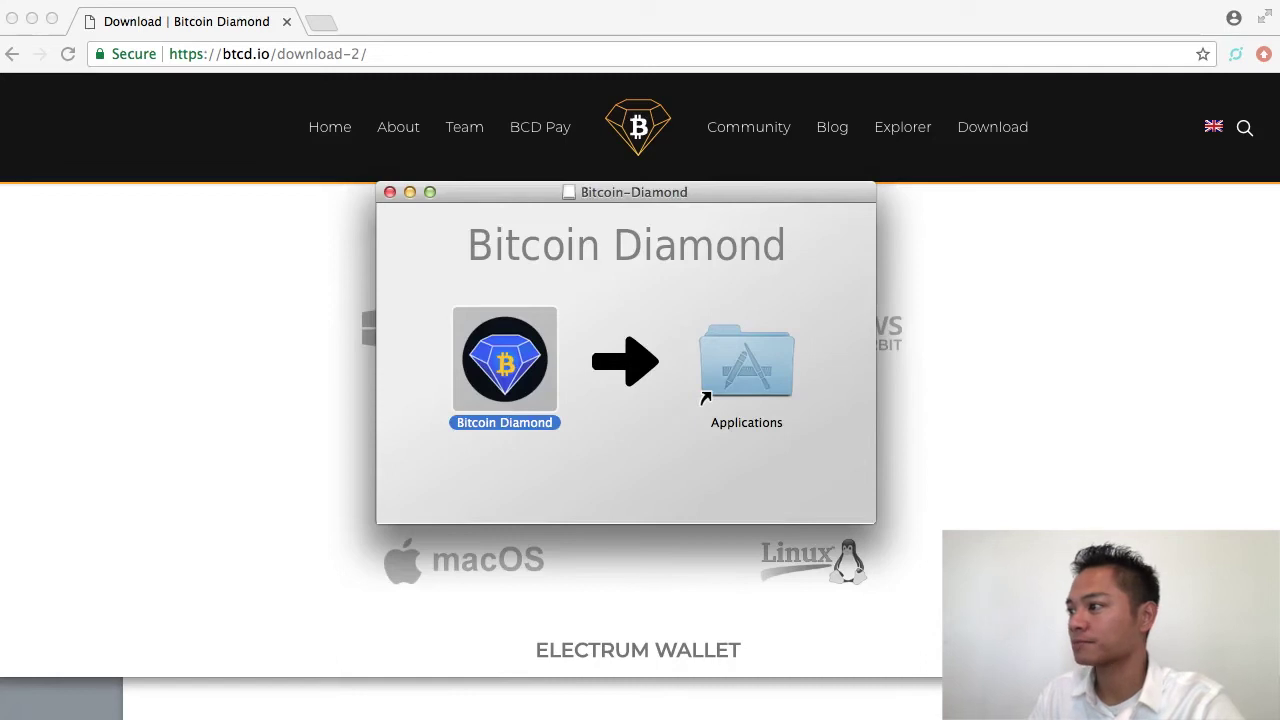
- Launch Bitcoin Diamond from Applications using the context-menu Open, bypassing the Gatekeeper block
double_click(704, 396)
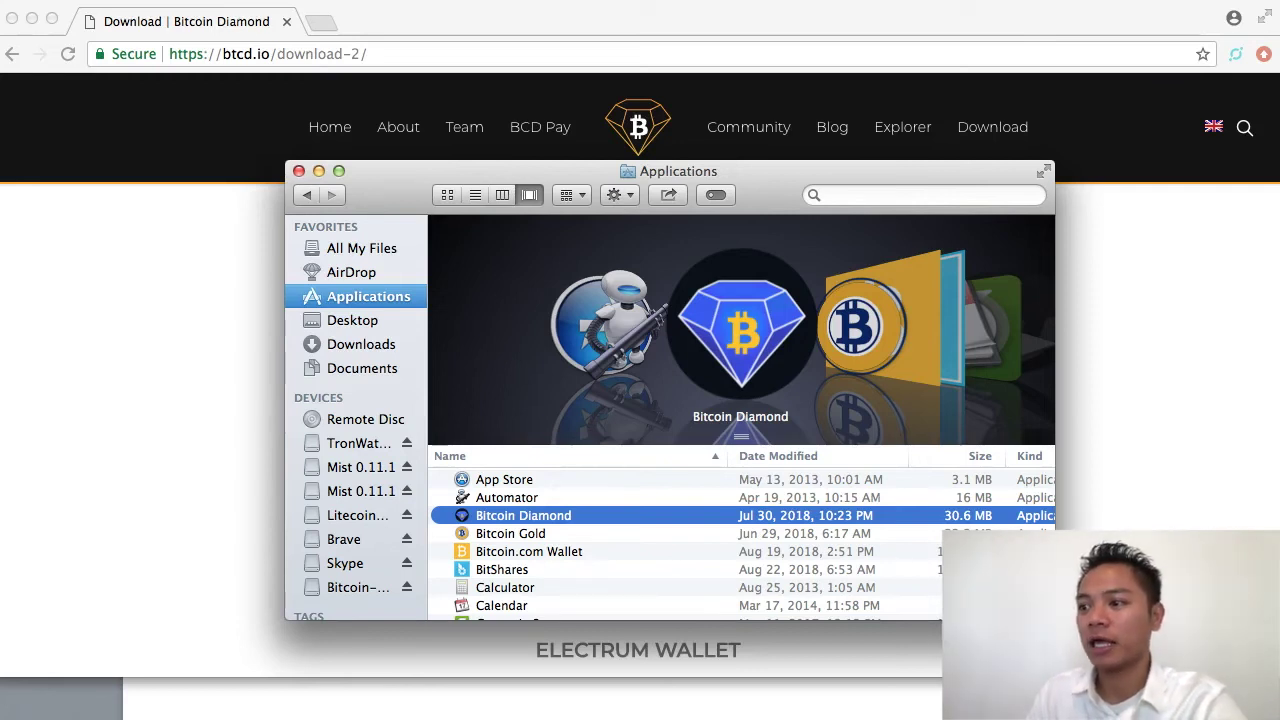
right_click(619, 517)
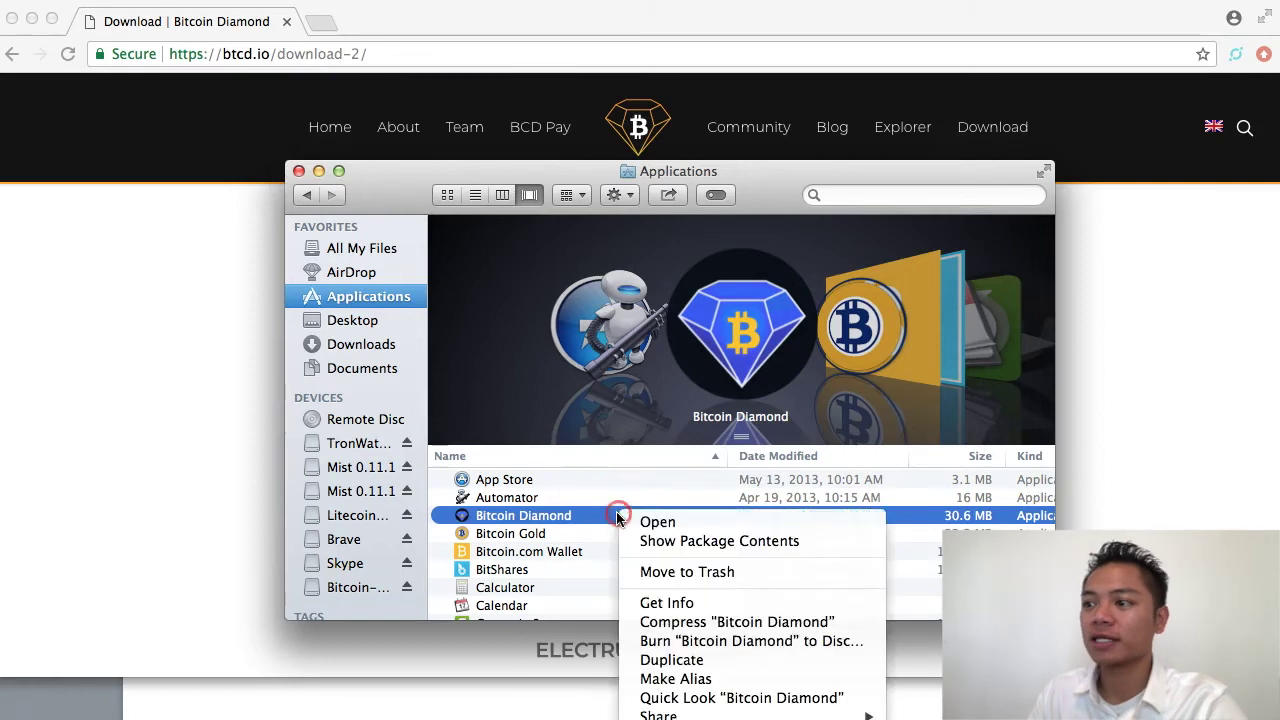
left_click(636, 520)
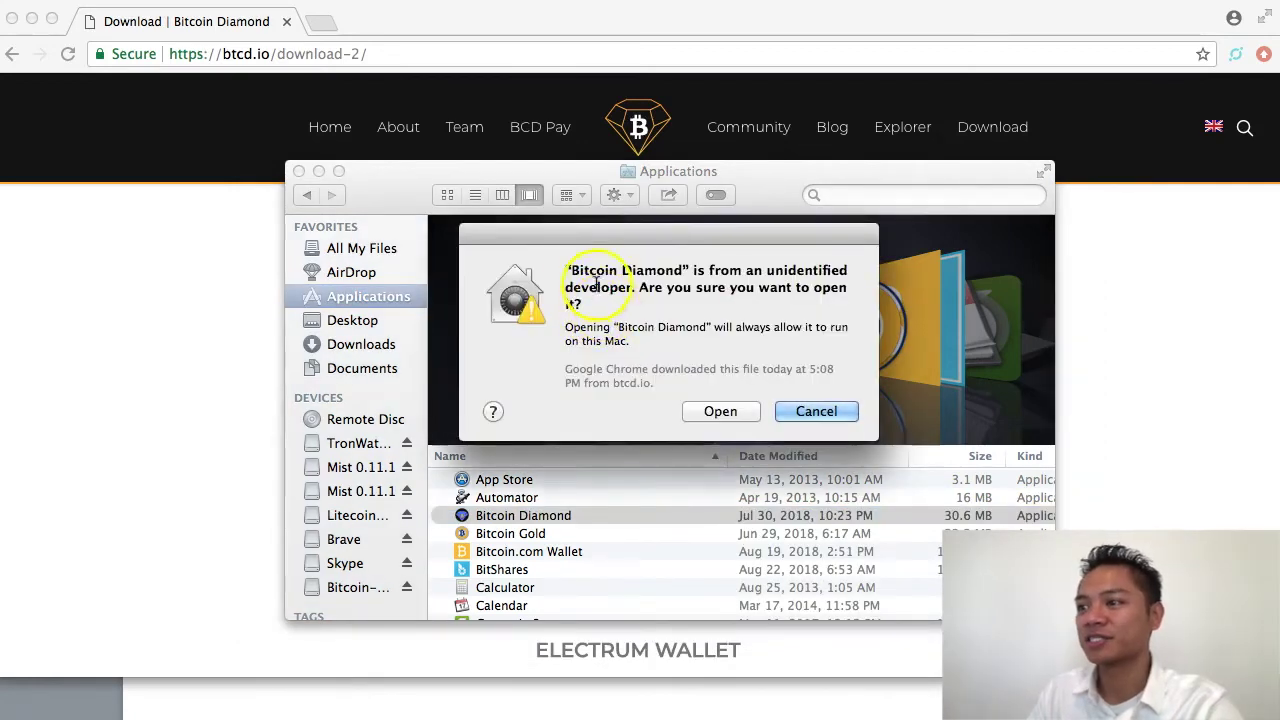
left_click_drag(637, 288, 823, 300)
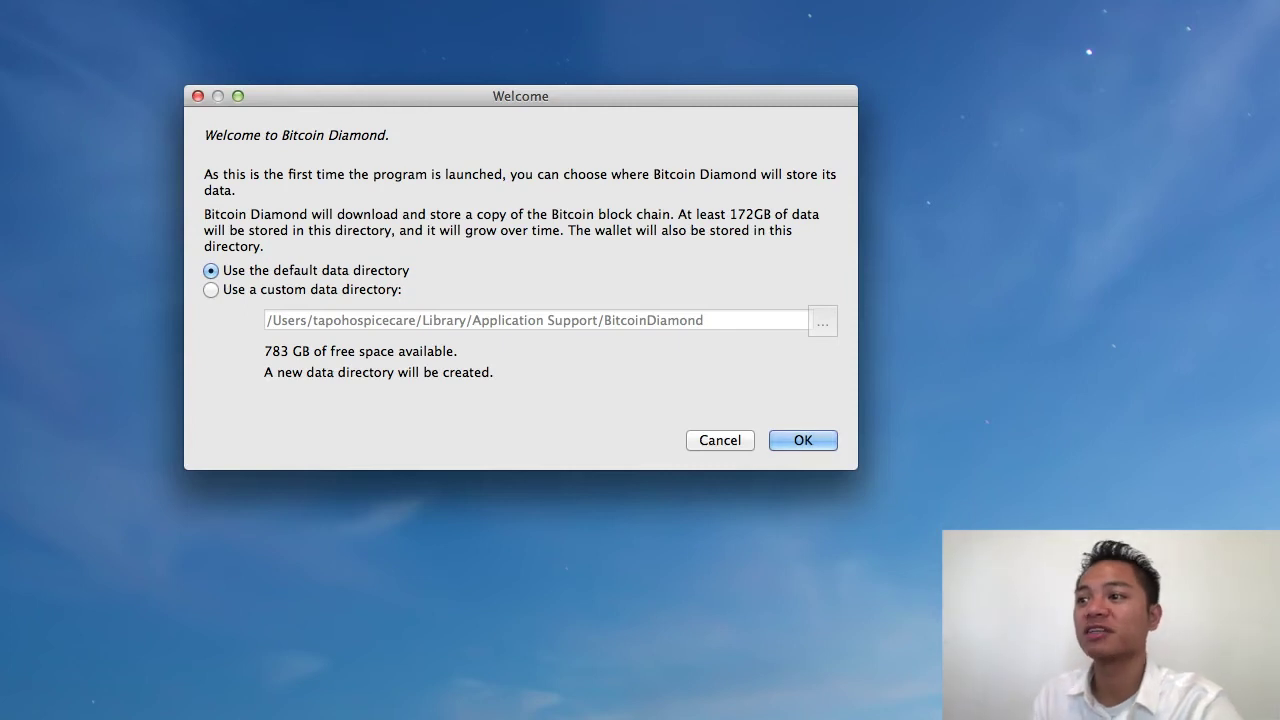
- Accept the default data directory, resize the wallet window, and hide the sync notice
left_click(806, 440)
left_click_drag(1080, 390, 529, 106)
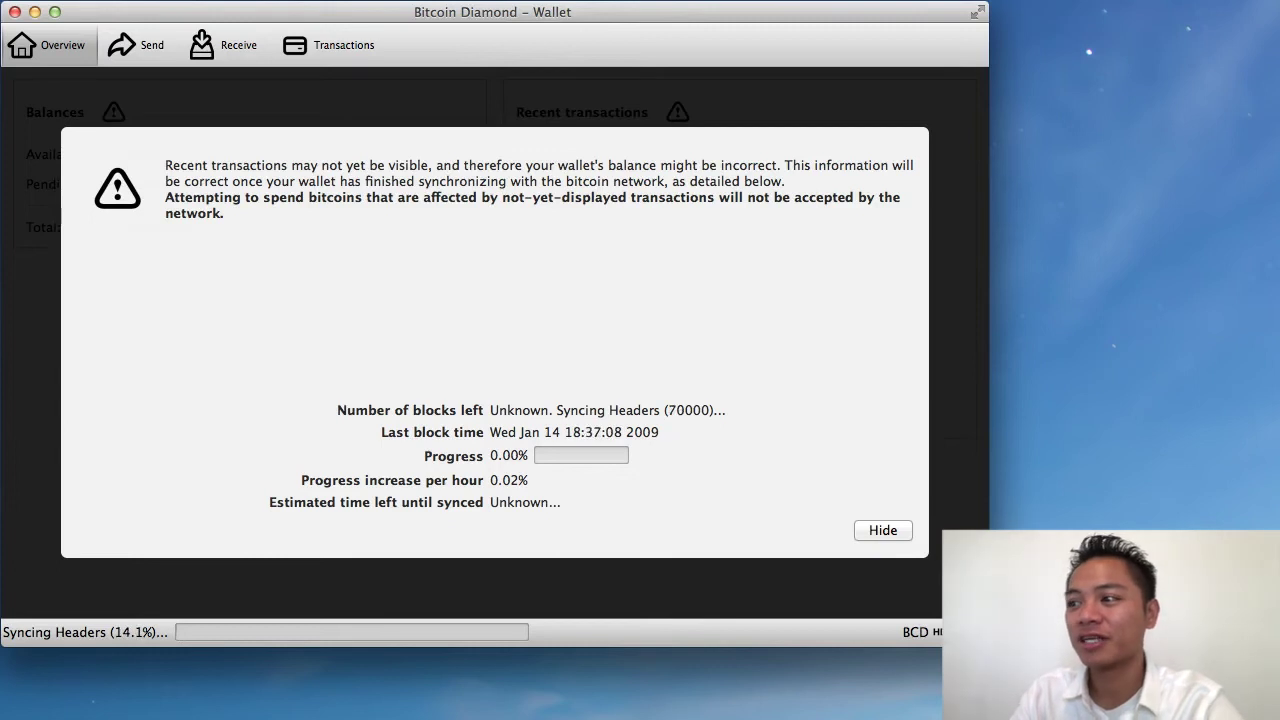
left_click_drag(988, 645, 929, 606)
left_click(837, 496)
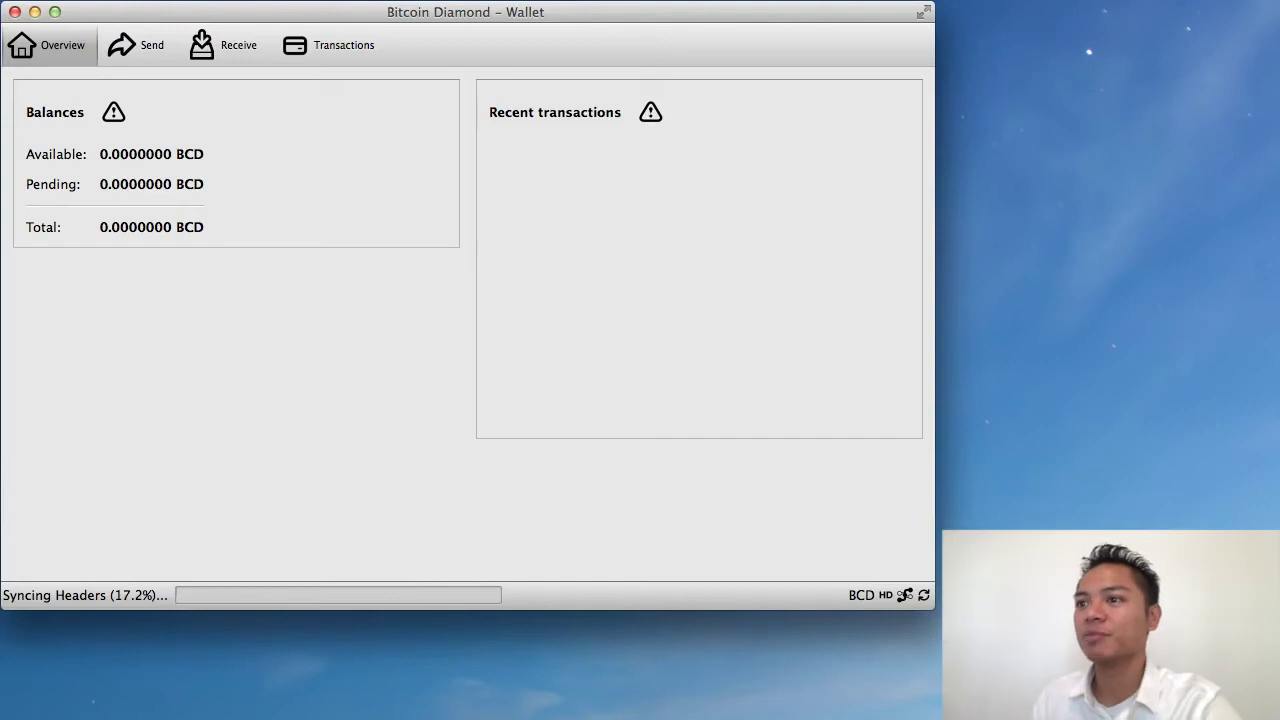
left_click(126, 47)
left_click(207, 103)
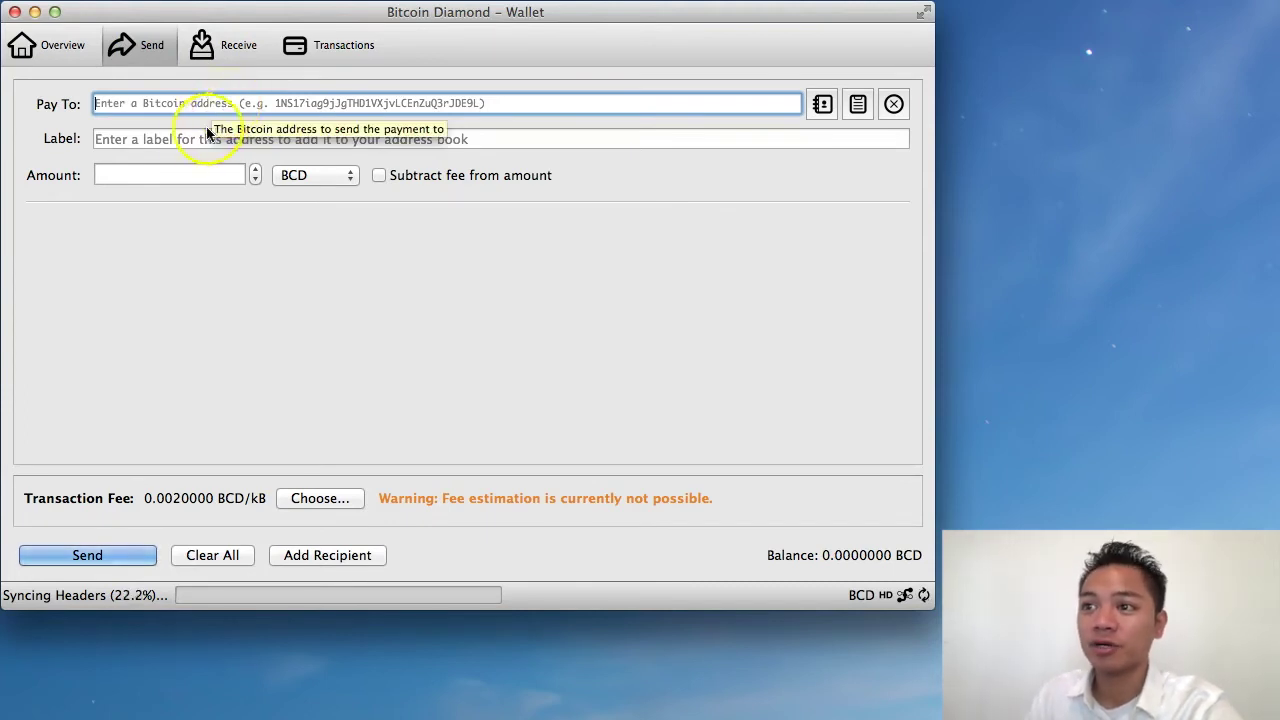
left_click(193, 139)
left_click(178, 172)
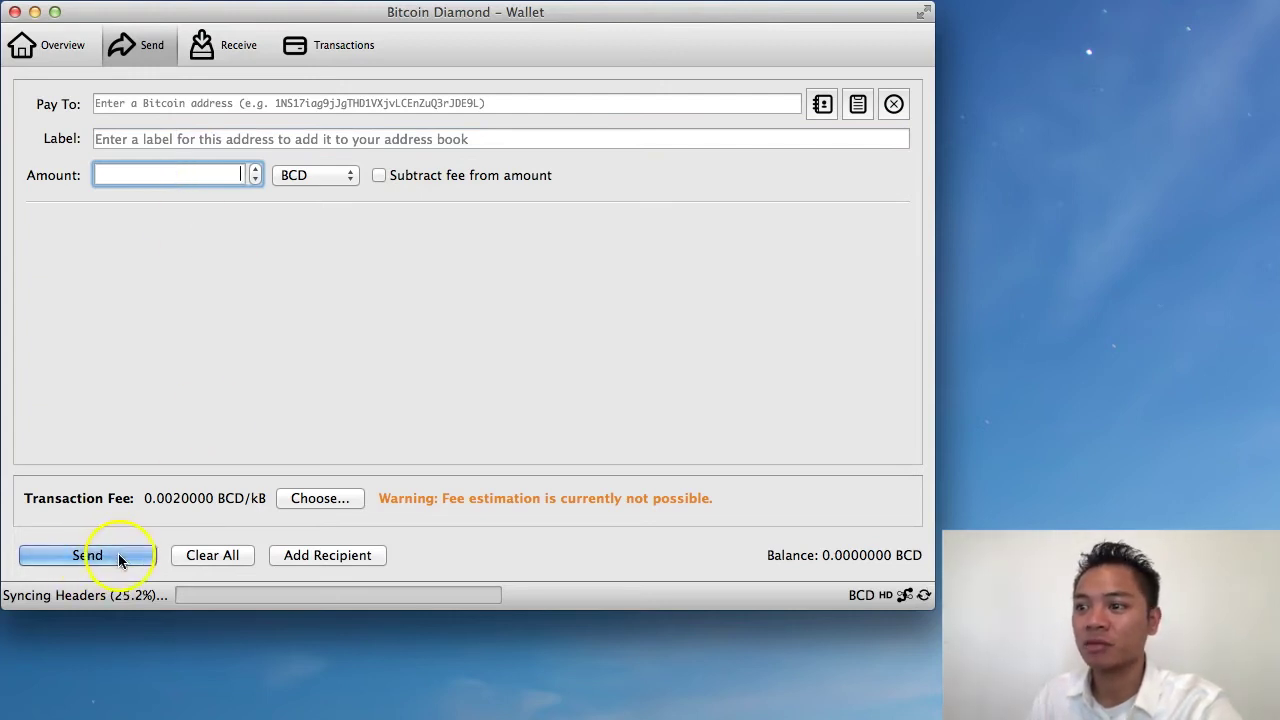
left_click(208, 40)
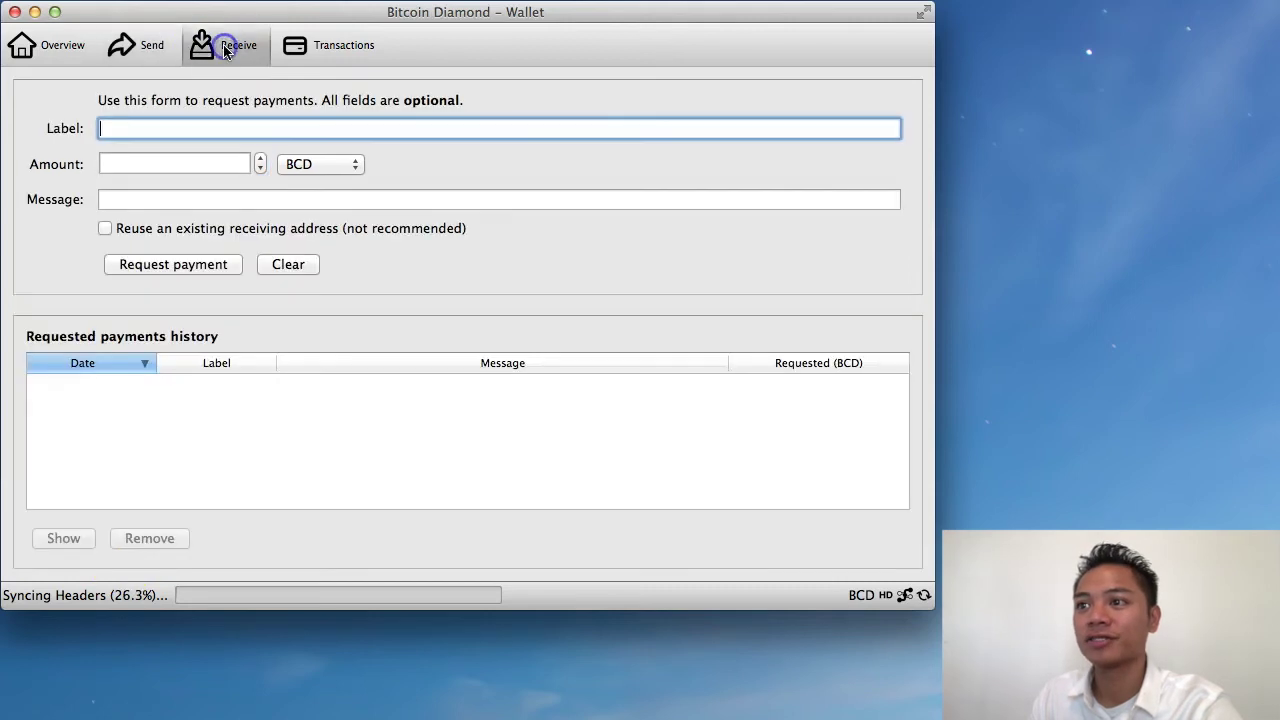
left_click(220, 127)
left_click(208, 164)
left_click(189, 202)
left_click(196, 266)
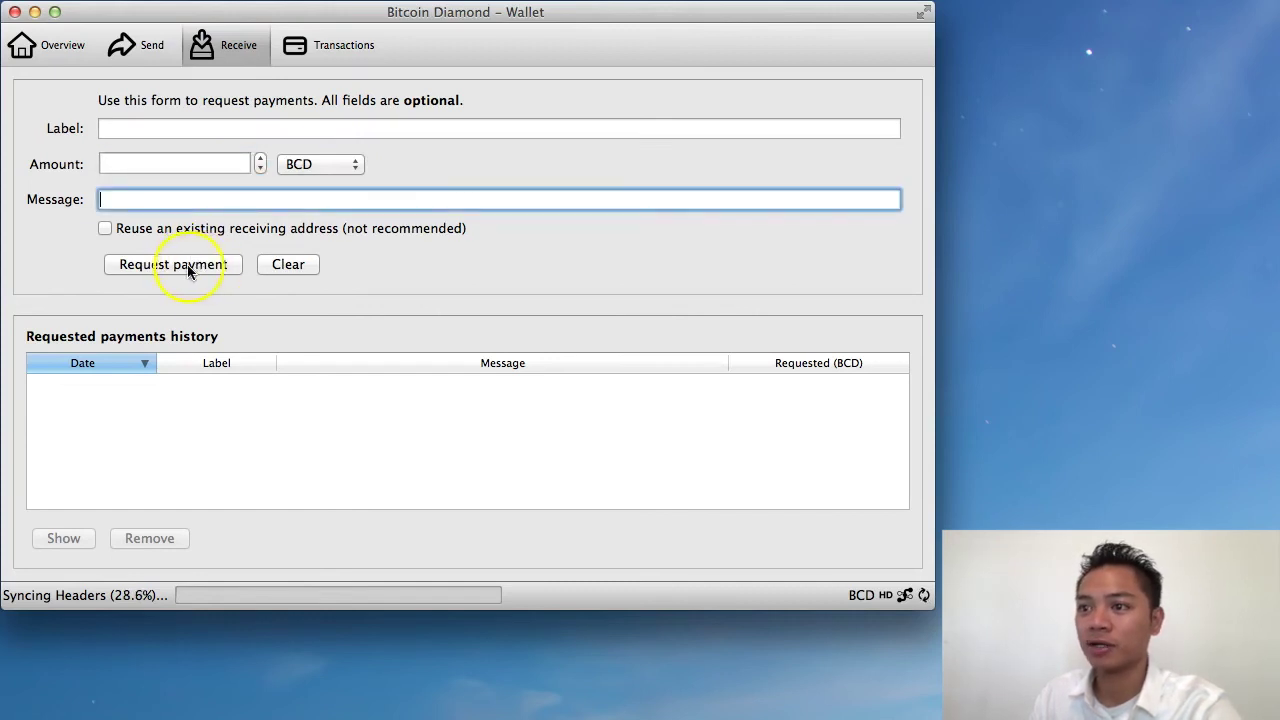
left_click(343, 45)
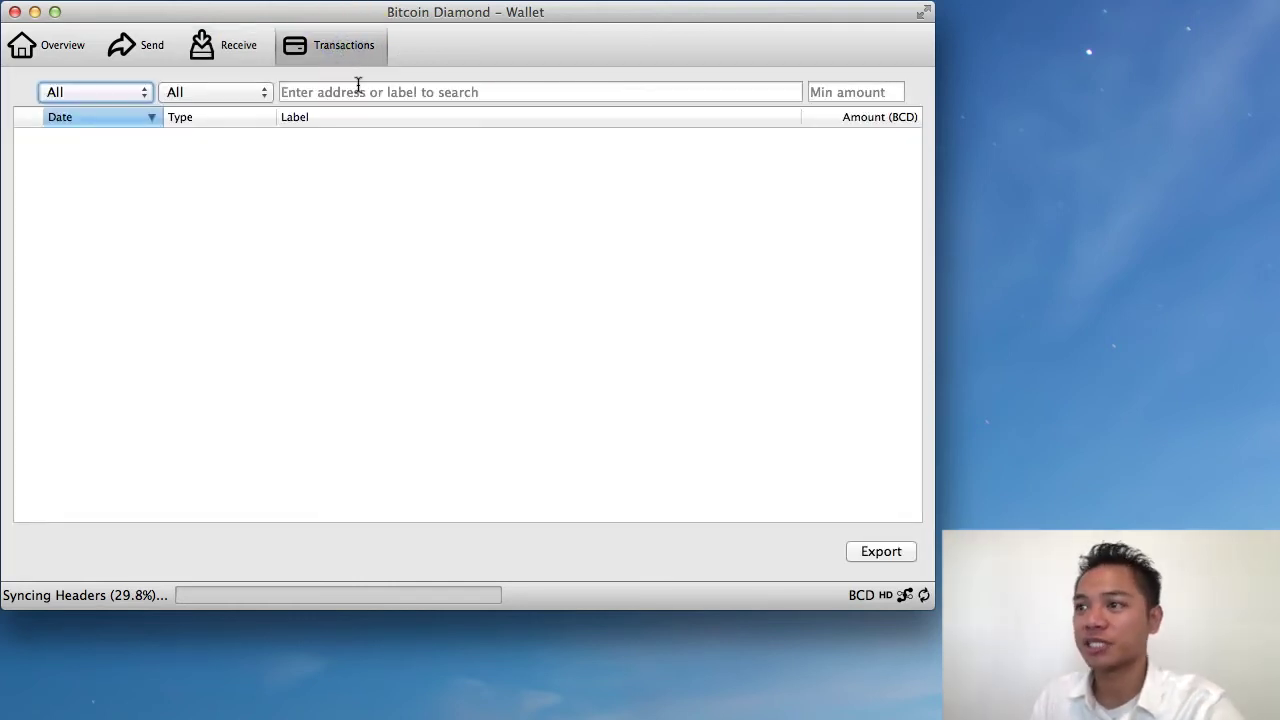
left_click(228, 48)
left_click(52, 46)
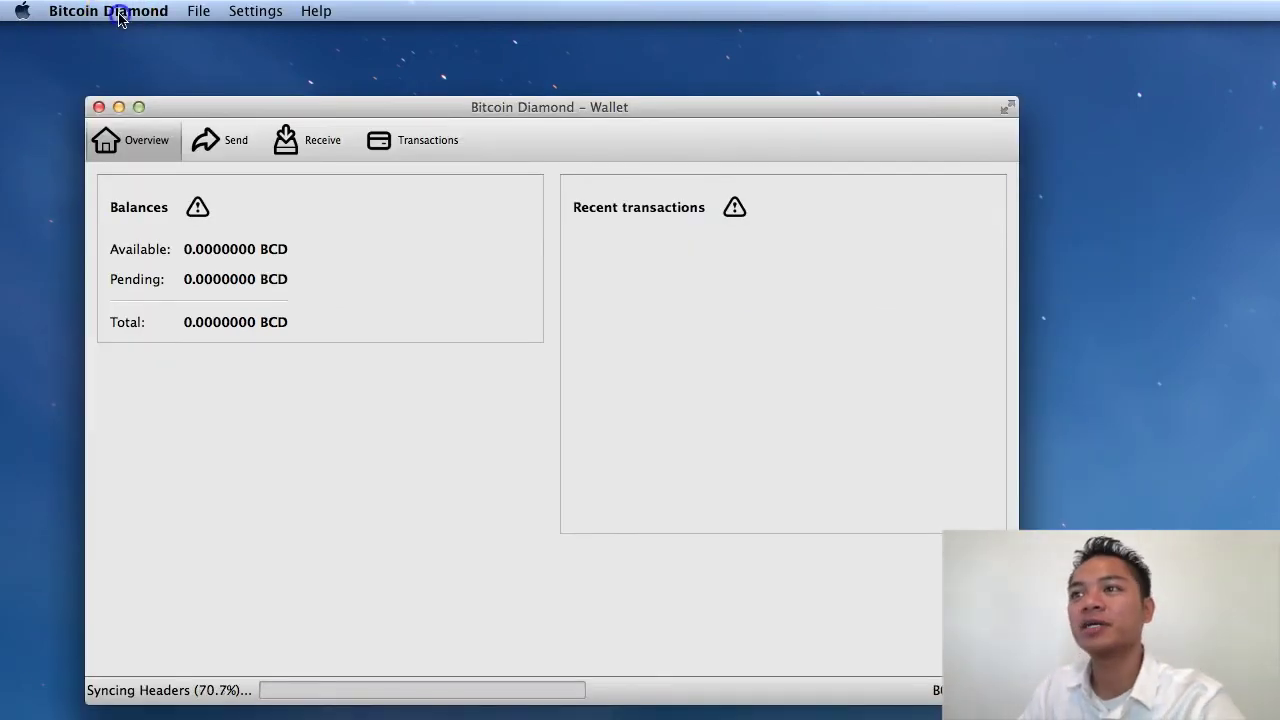
- Quit Bitcoin Diamond using Quit Bitcoin Diamond in its menu-bar application menu
left_click(118, 12)
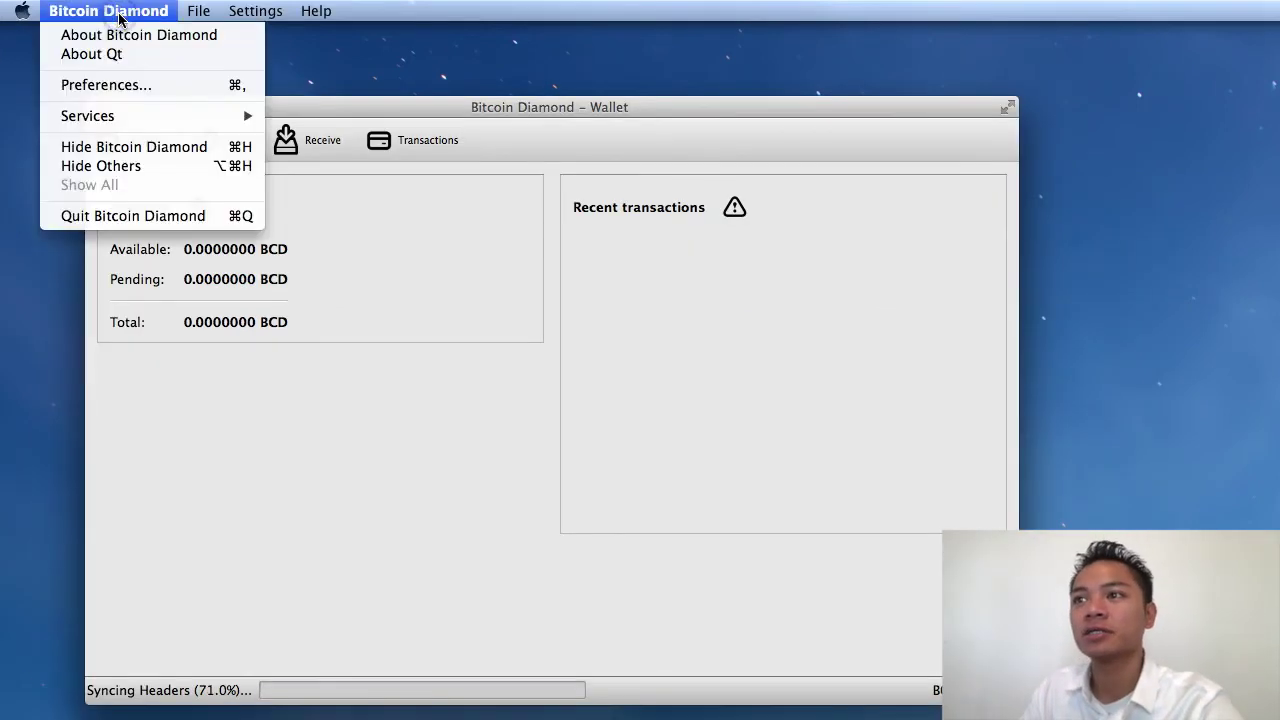
left_click(166, 217)
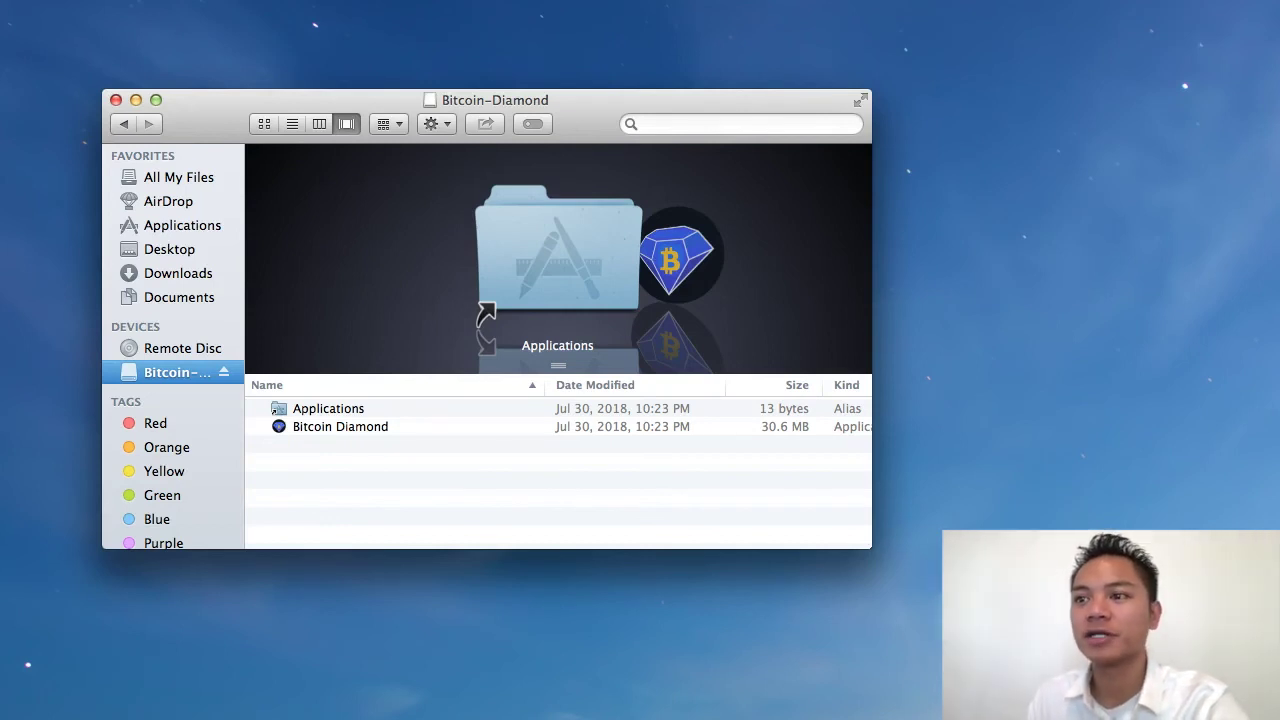
- Eject the Bitcoin-Diamond disk image from the Finder sidebar, leaving the Applications folder open
left_click_drag(214, 123, 211, 117)
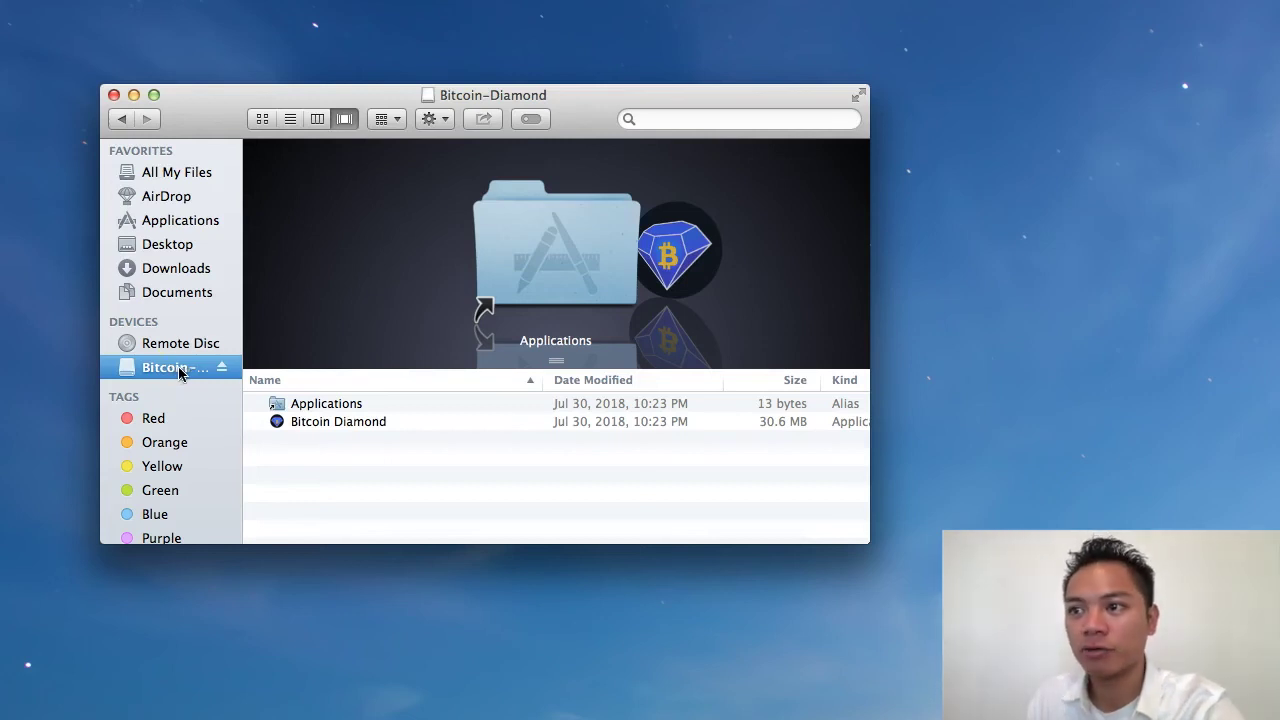
left_click(222, 368)
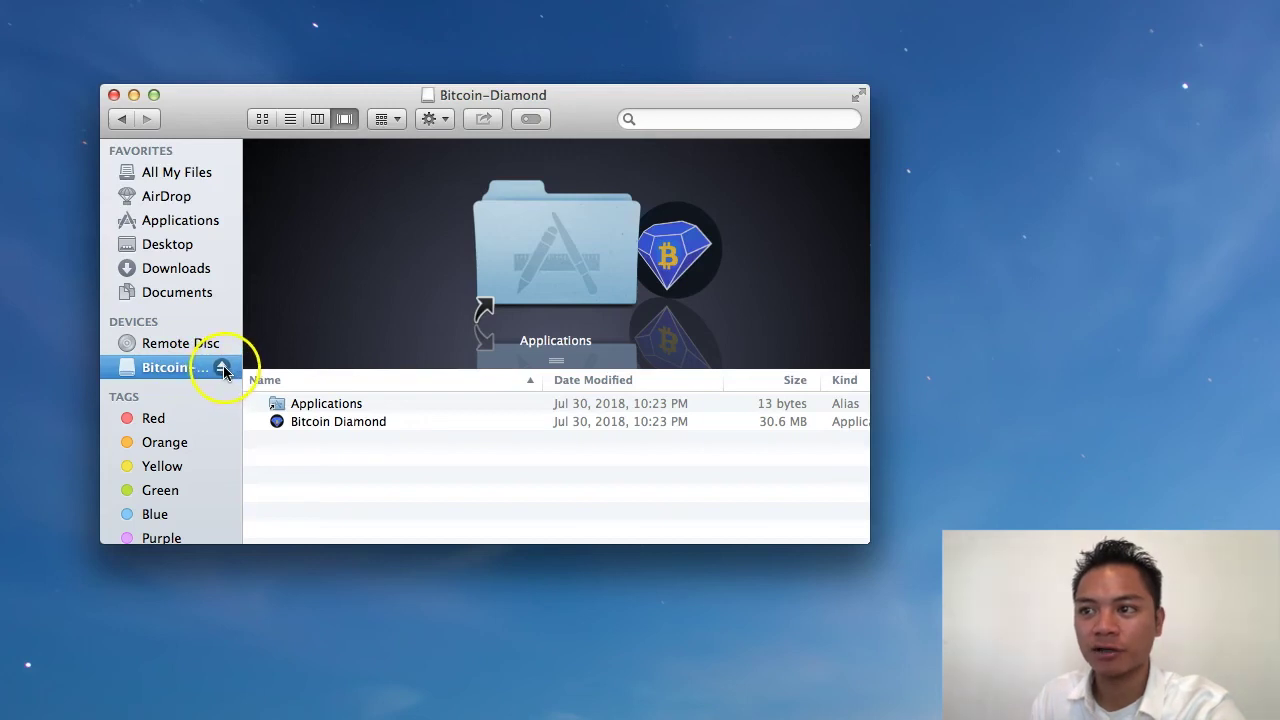
left_click(222, 368)
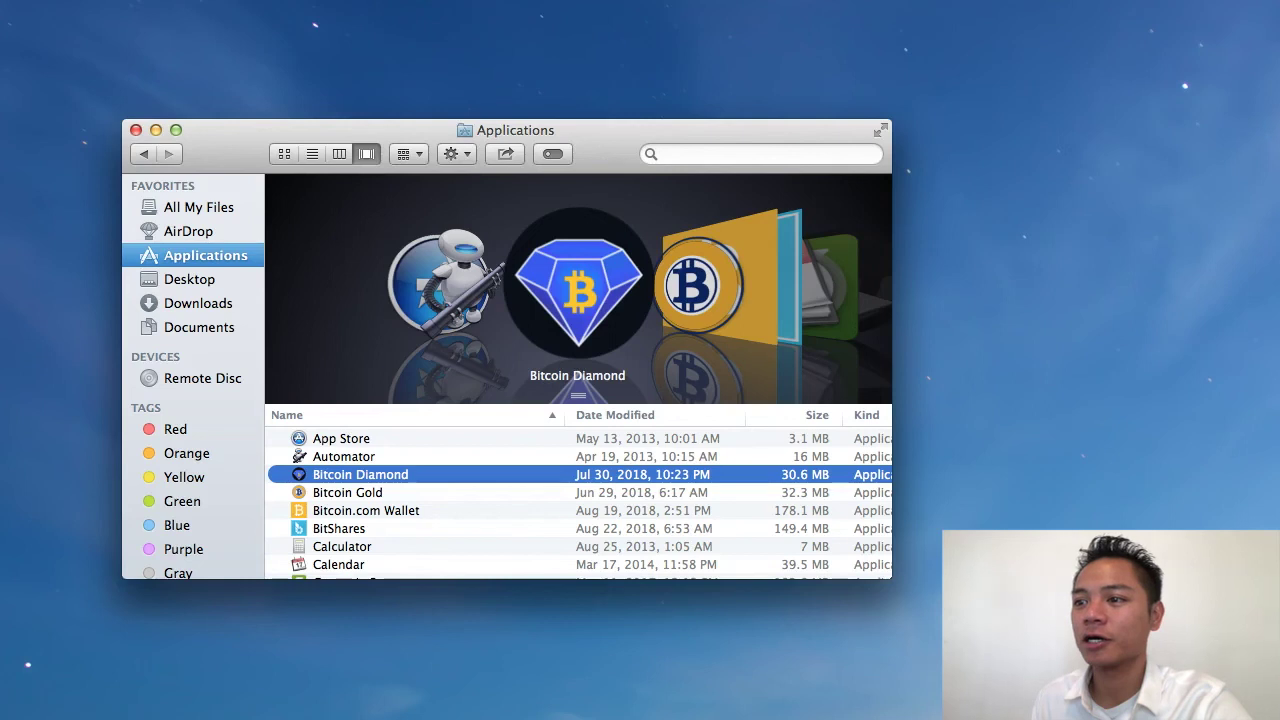
- Relaunch Bitcoin Diamond from Applications with Open and hide the sync notice, showing headers syncing
left_click(425, 479)
right_click(425, 479)
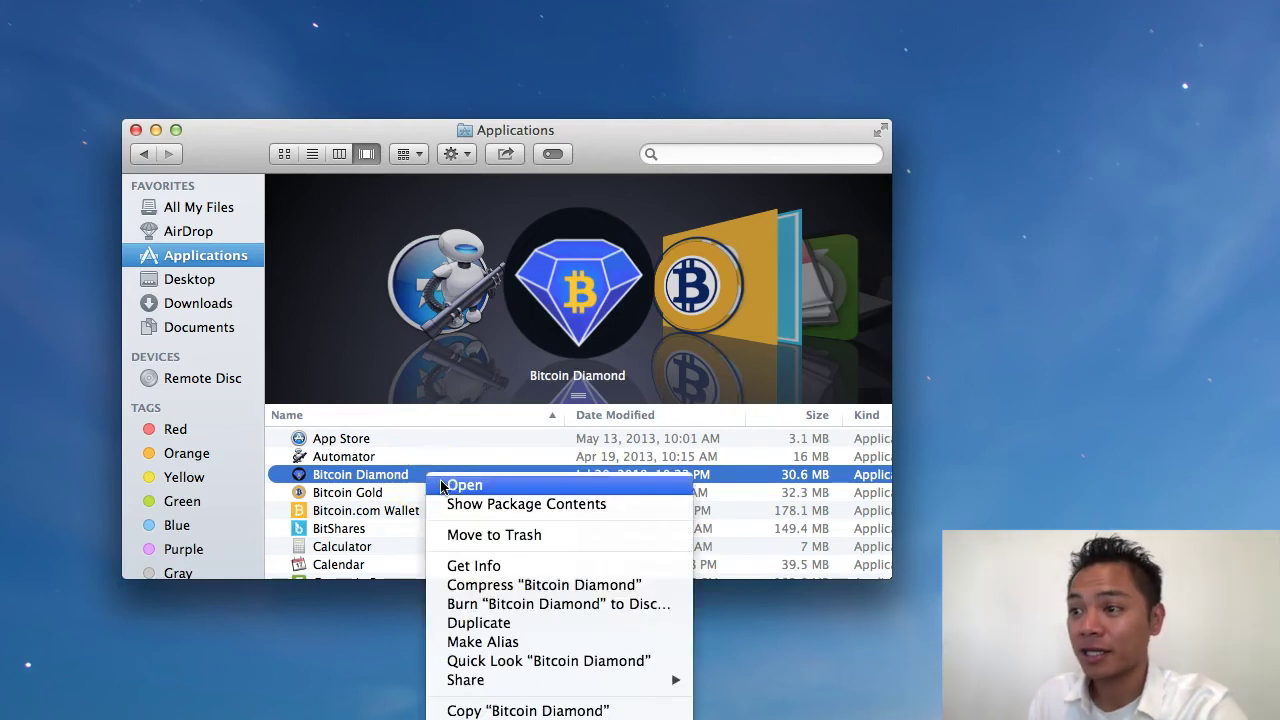
left_click(452, 486)
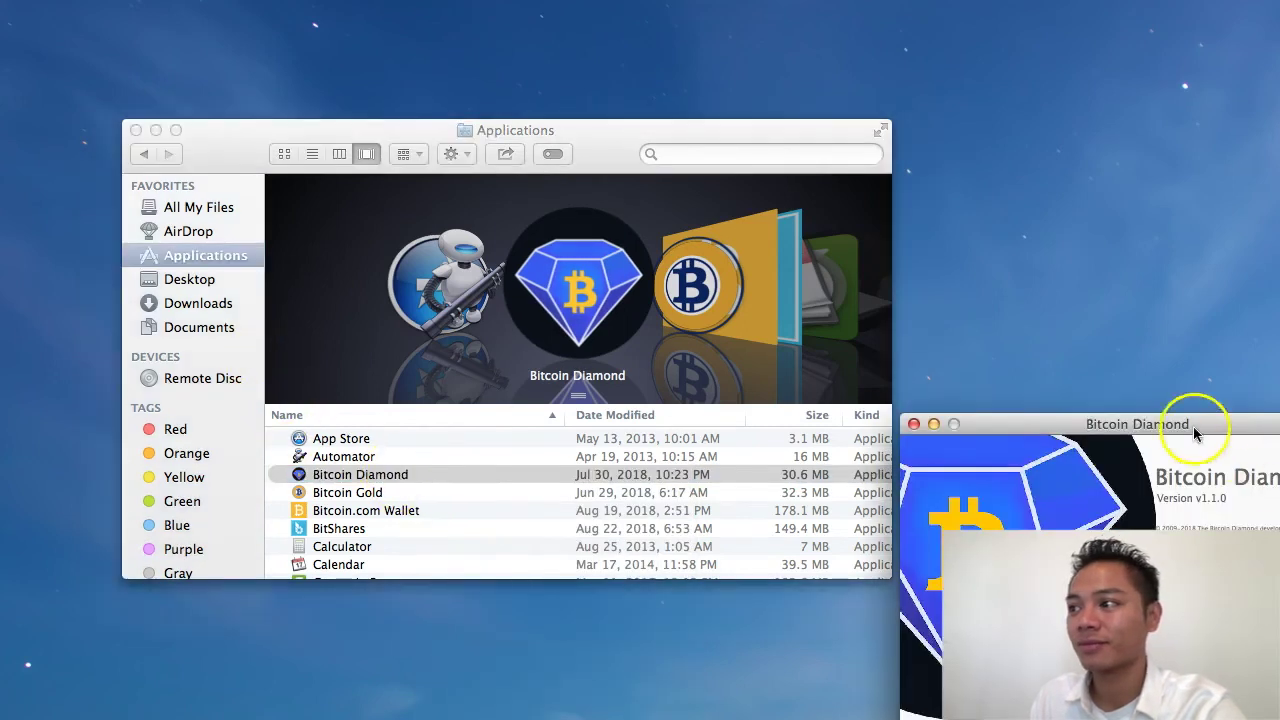
left_click_drag(780, 225, 371, 100)
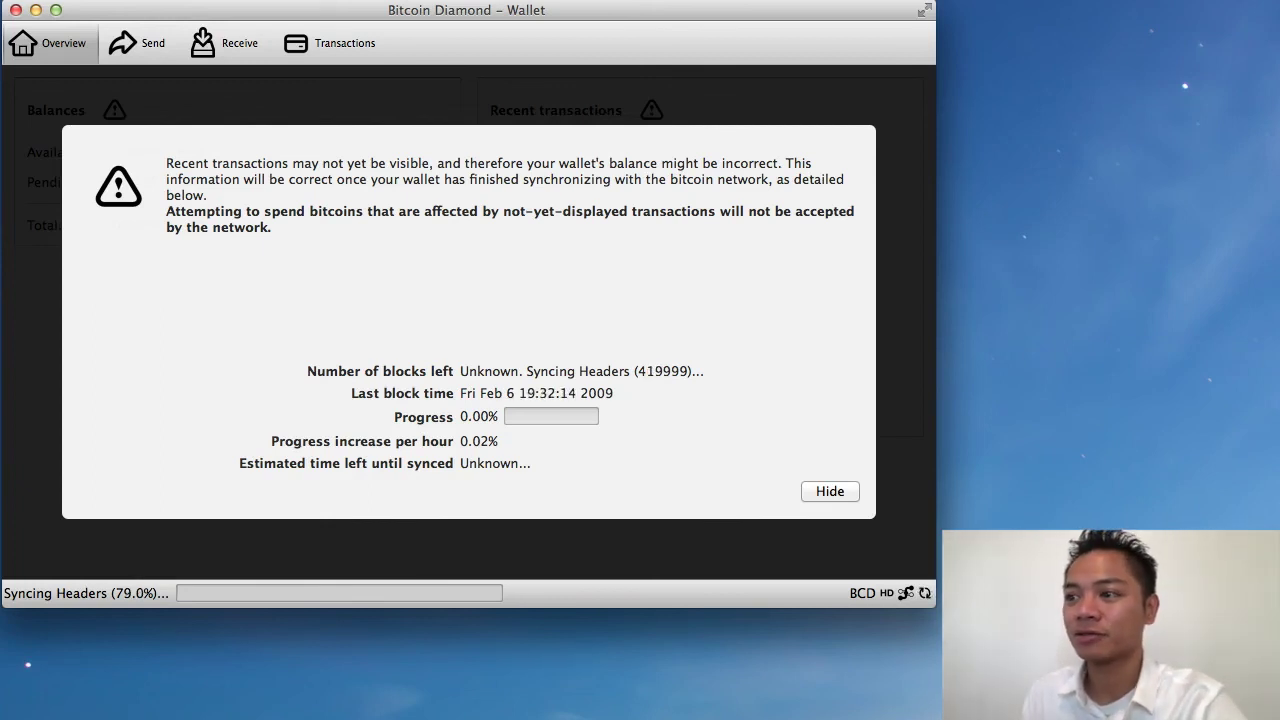
left_click(830, 492)
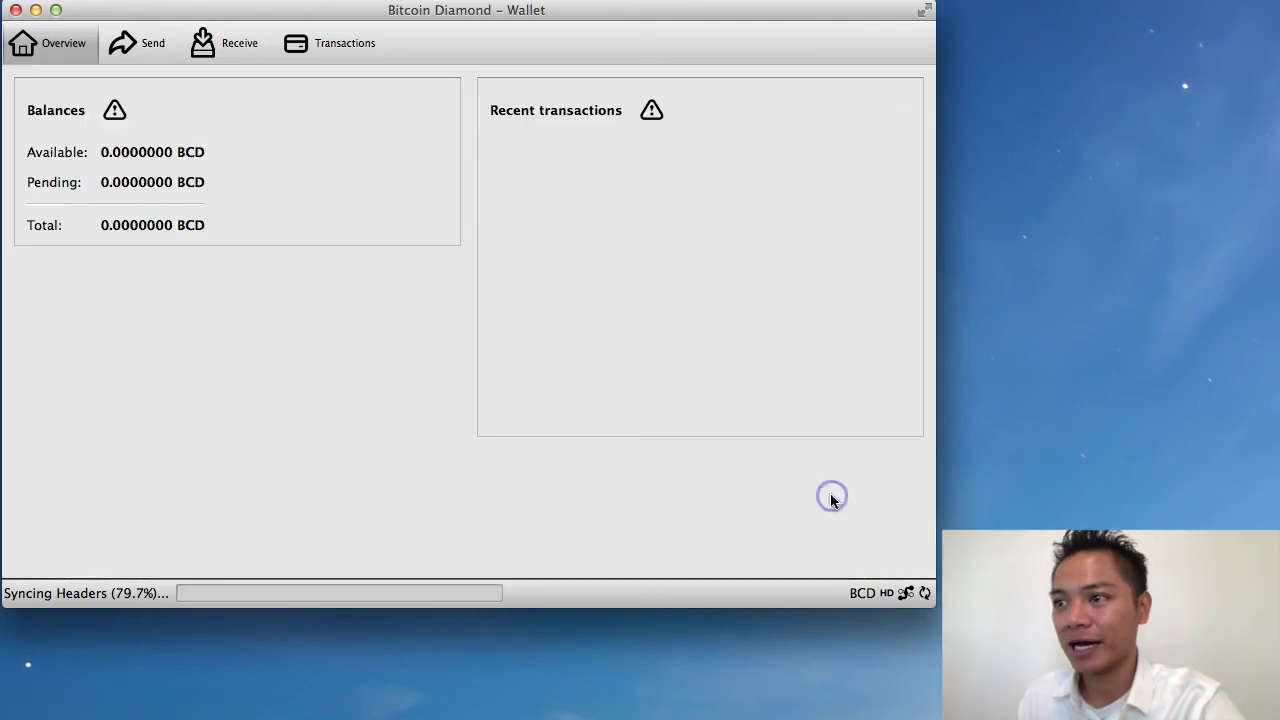